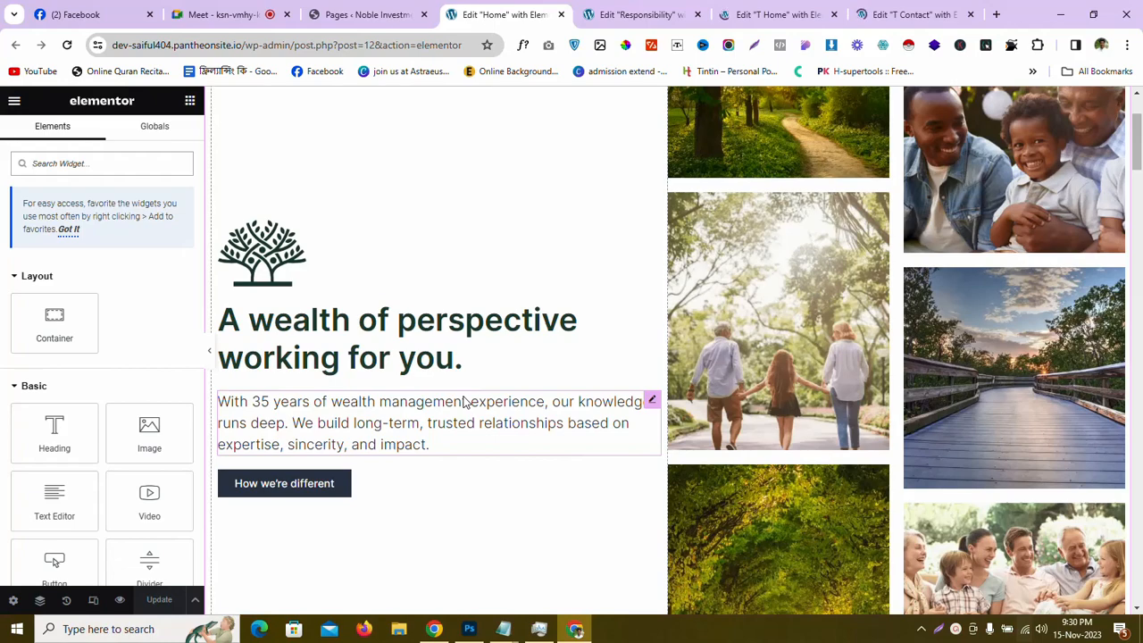
Look over the Home page down to the newsletter section and browse the available widgets
{"action": "scroll", "coordinate": [463, 402], "scroll_direction": "up", "scroll_amount": 2}
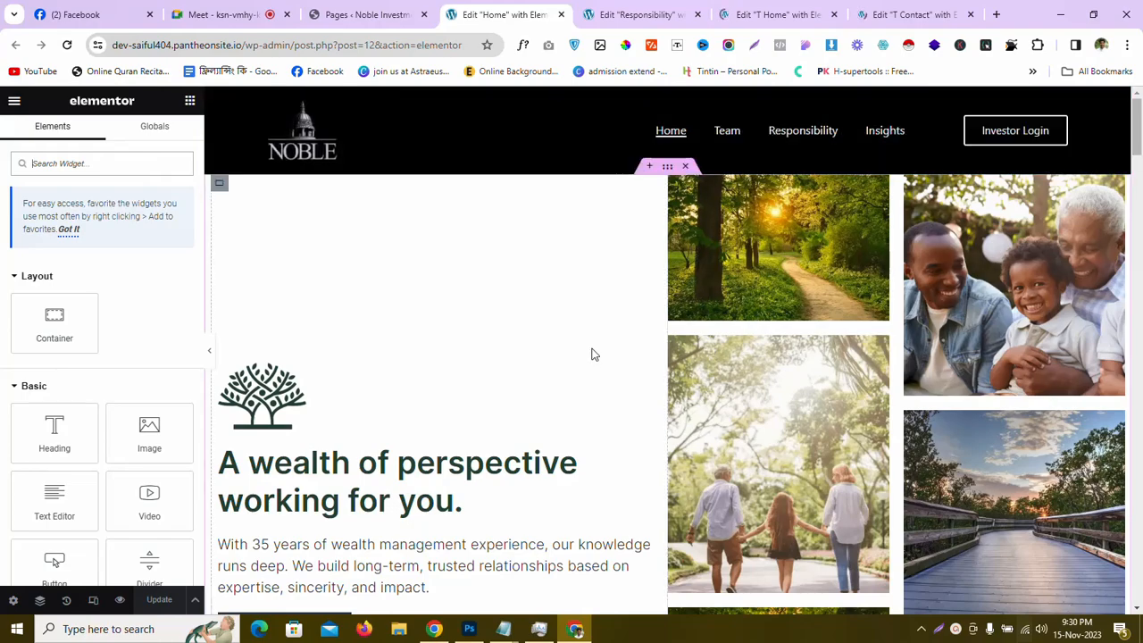
{"action": "scroll", "coordinate": [595, 354], "scroll_direction": "down", "scroll_amount": 15}
{"action": "scroll", "coordinate": [597, 355], "scroll_direction": "down", "scroll_amount": 10}
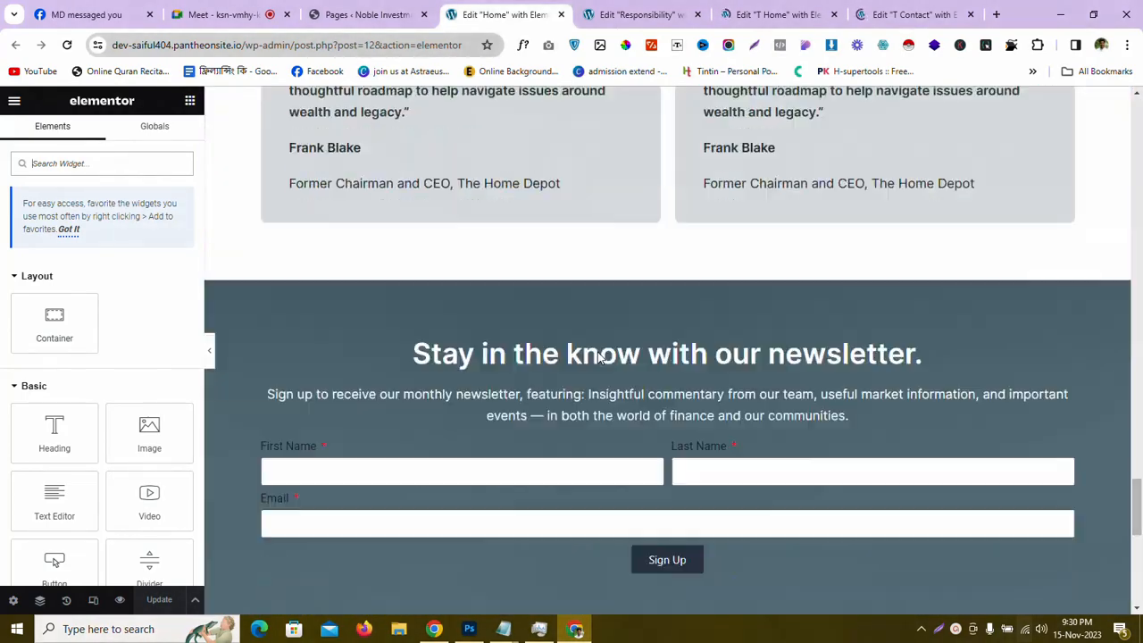
{"action": "scroll", "coordinate": [599, 348], "scroll_direction": "up", "scroll_amount": 5}
{"action": "scroll", "coordinate": [599, 344], "scroll_direction": "up", "scroll_amount": 15}
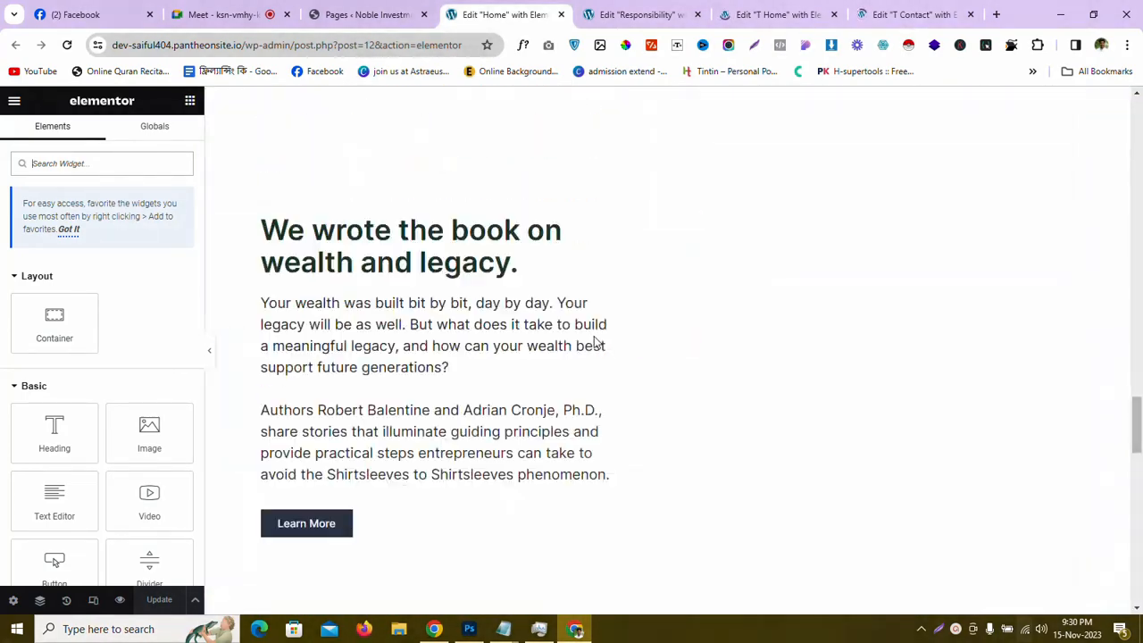
{"action": "scroll", "coordinate": [594, 337], "scroll_direction": "up", "scroll_amount": 15}
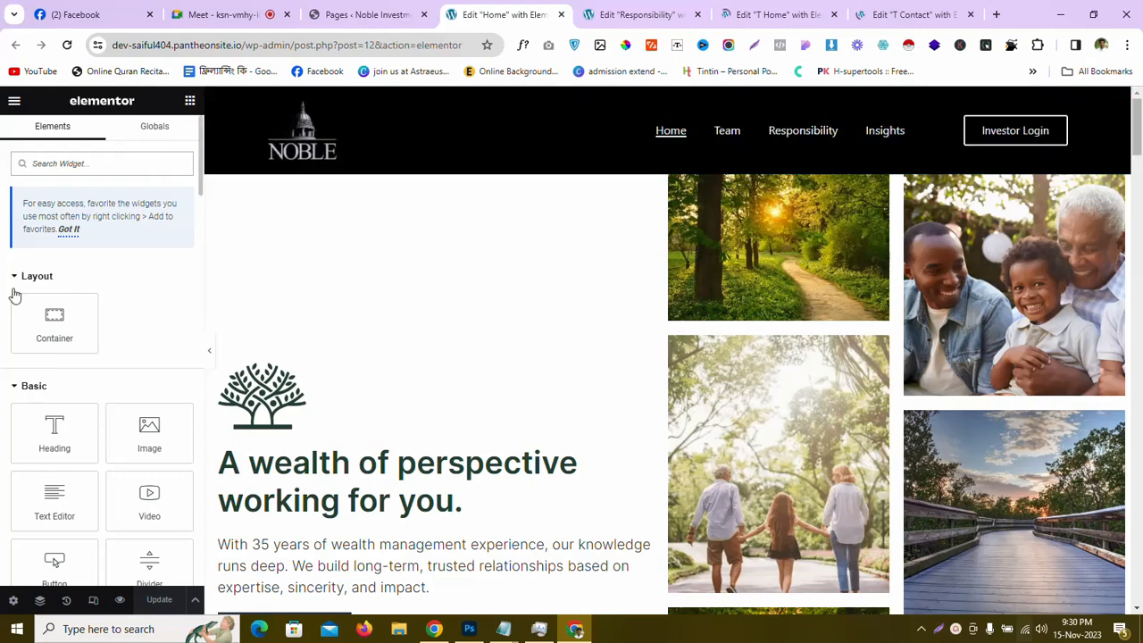
{"action": "scroll", "coordinate": [98, 326], "scroll_direction": "down", "scroll_amount": 3}
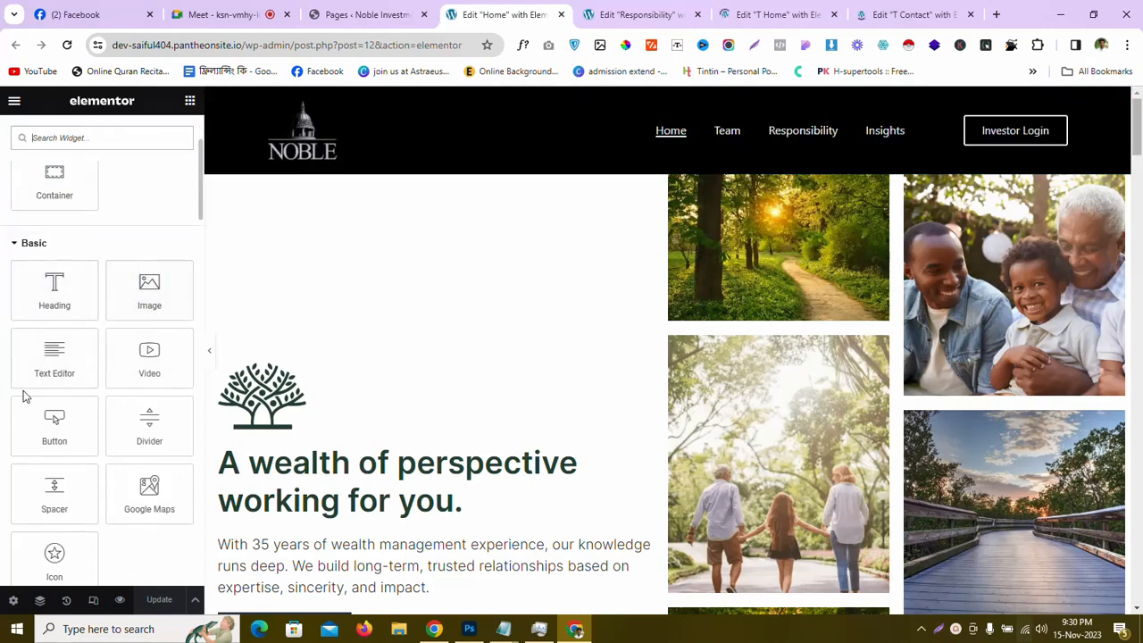
{"action": "scroll", "coordinate": [26, 384], "scroll_direction": "down", "scroll_amount": 1}
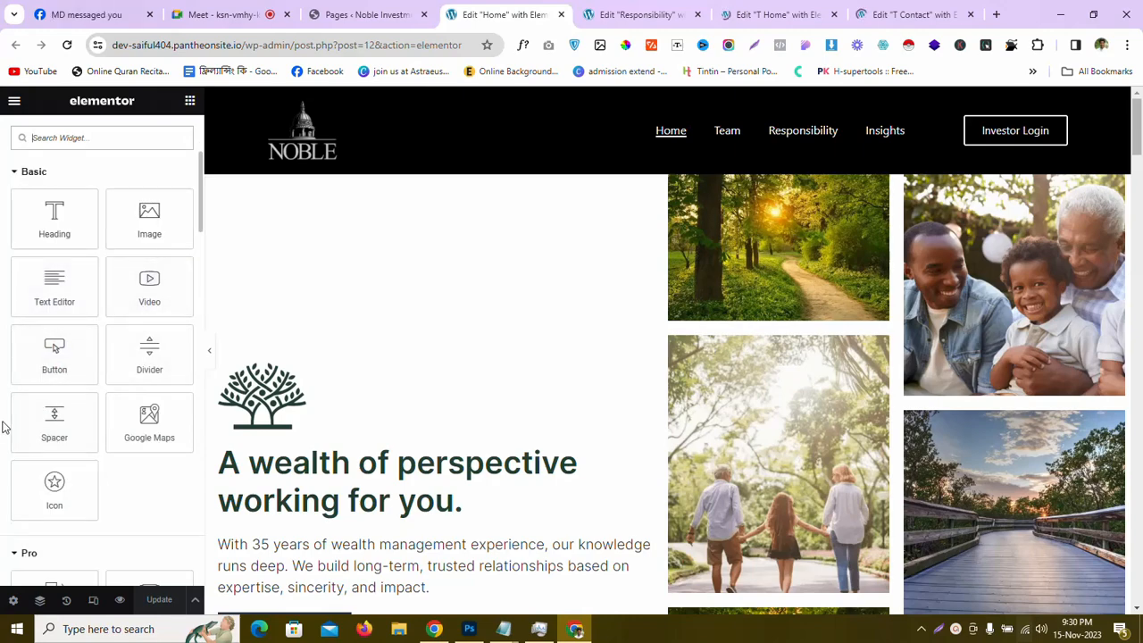
{"action": "scroll", "coordinate": [125, 393], "scroll_direction": "down", "scroll_amount": 5}
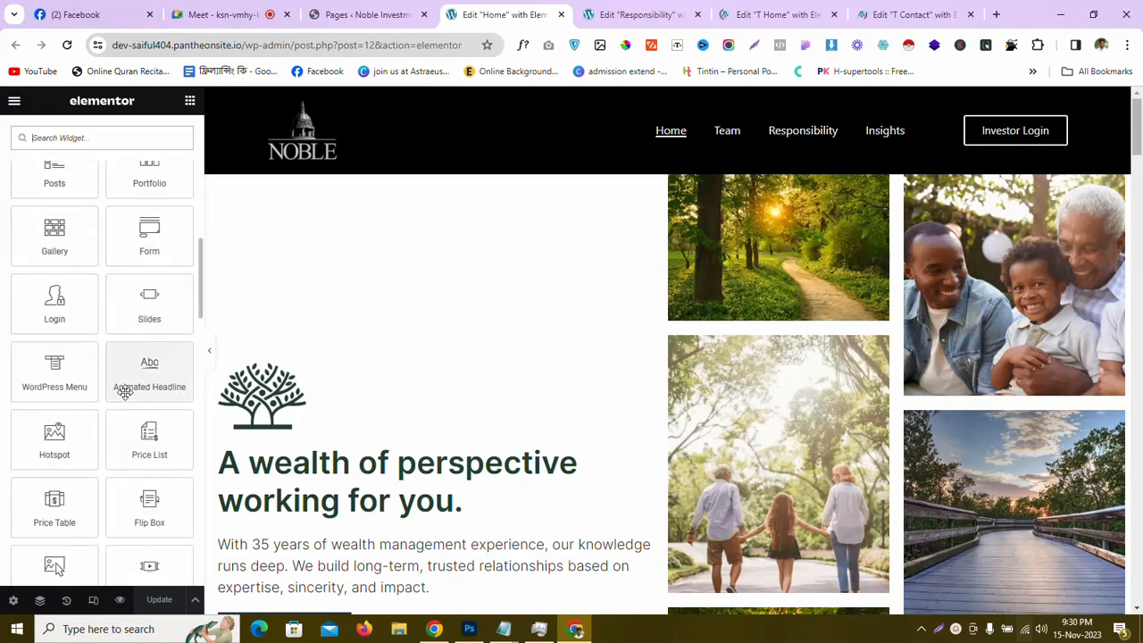
{"action": "scroll", "coordinate": [114, 414], "scroll_direction": "up", "scroll_amount": 6}
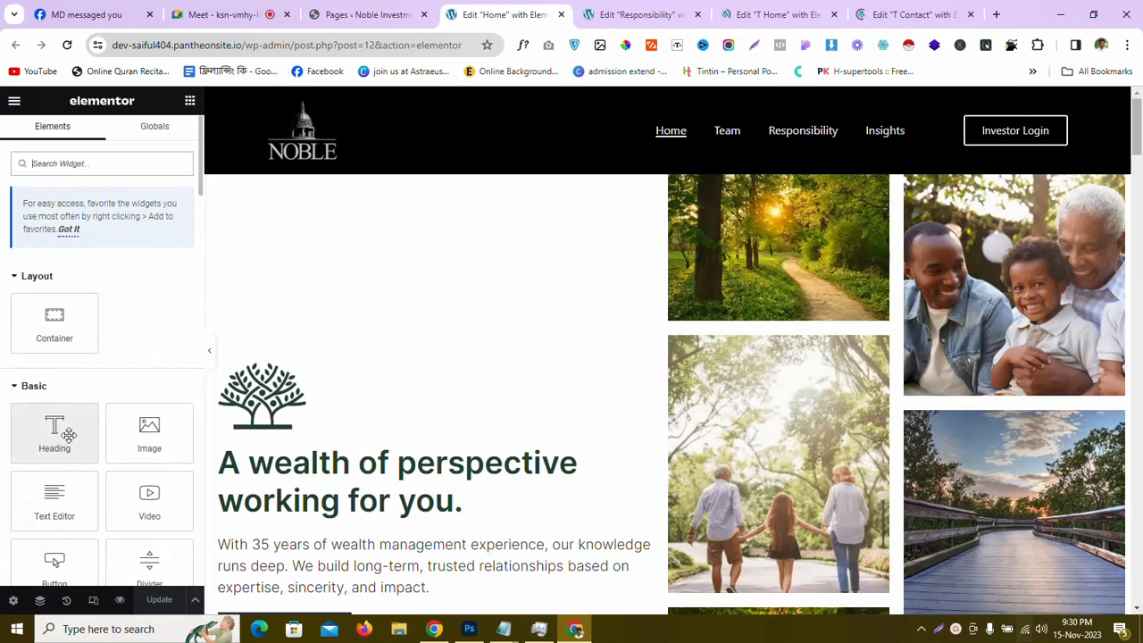
Dismiss the tip about marking widgets as favorites
{"action": "left_click", "coordinate": [71, 230]}
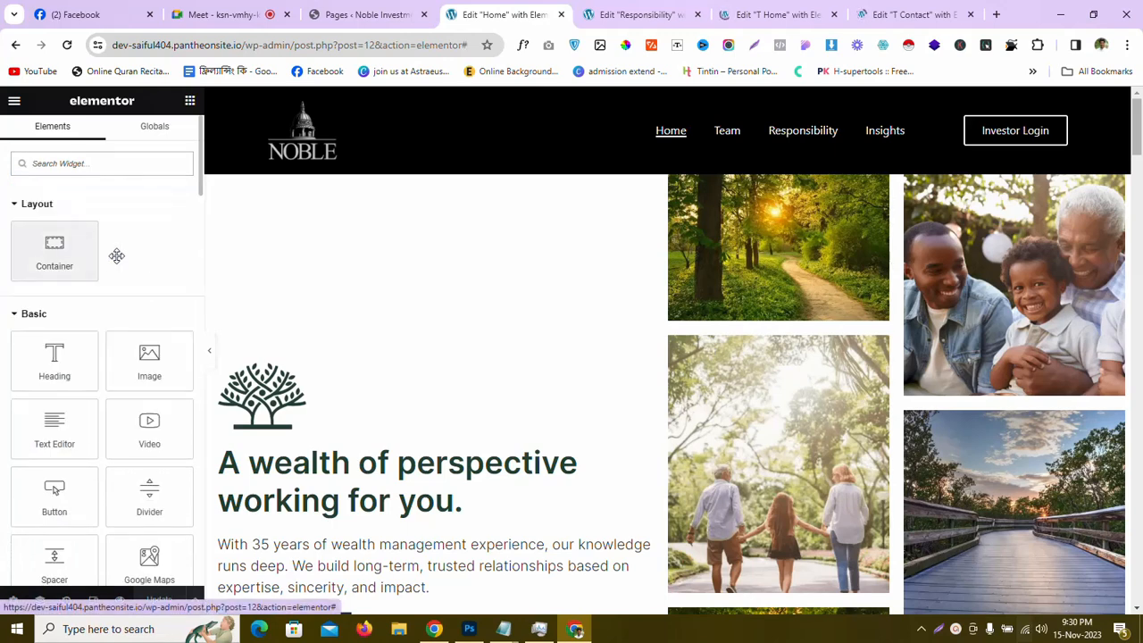
{"action": "left_click_drag", "start_coordinate": [76, 350], "coordinate": [77, 183]}
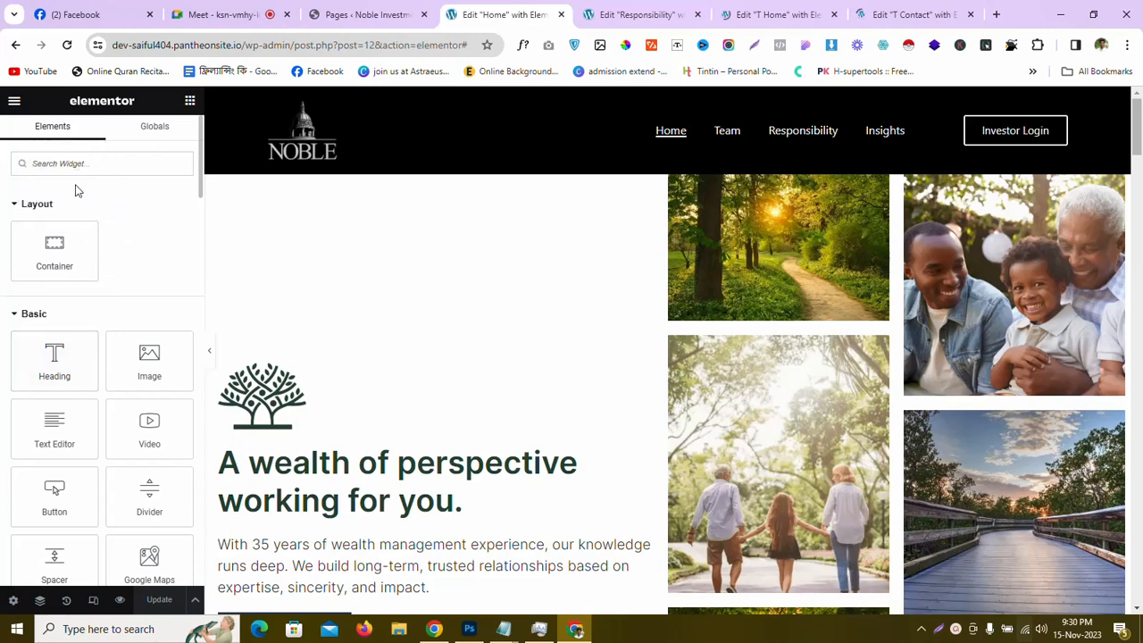
Add the Heading widget to the favorites and remove it from them again
{"action": "right_click", "coordinate": [67, 366]}
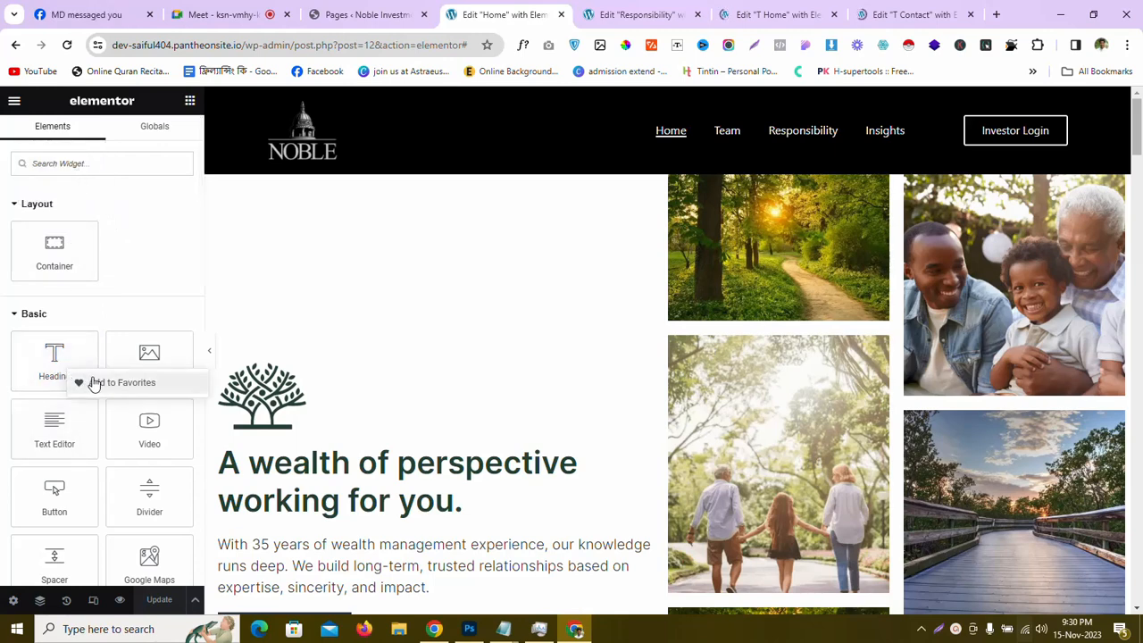
{"action": "left_click", "coordinate": [92, 383]}
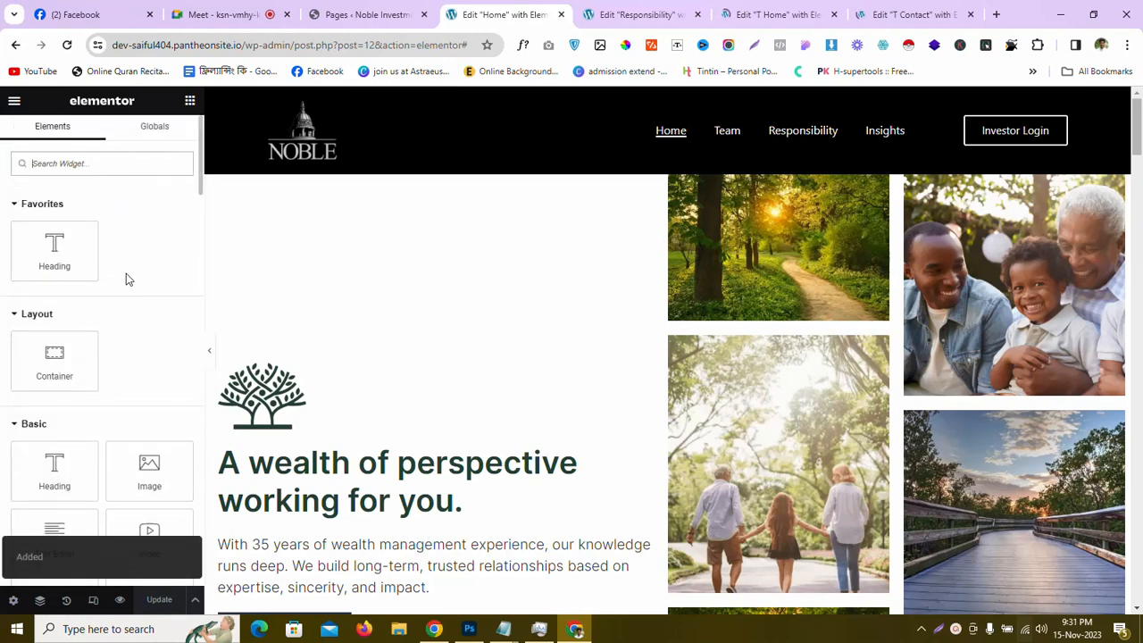
{"action": "right_click", "coordinate": [76, 252]}
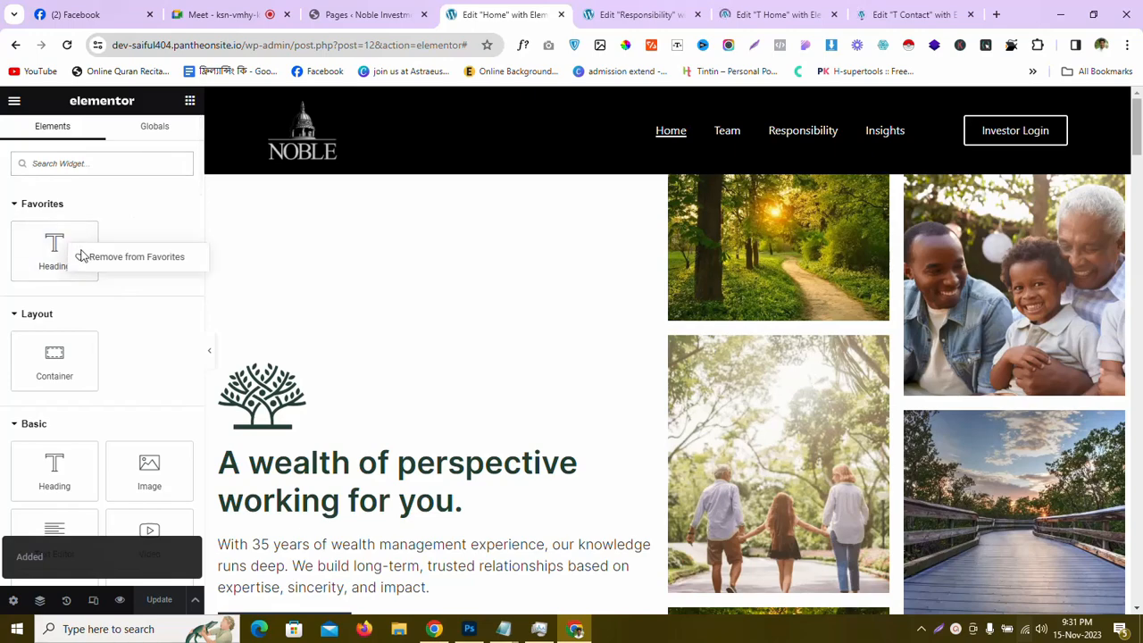
{"action": "left_click", "coordinate": [142, 258]}
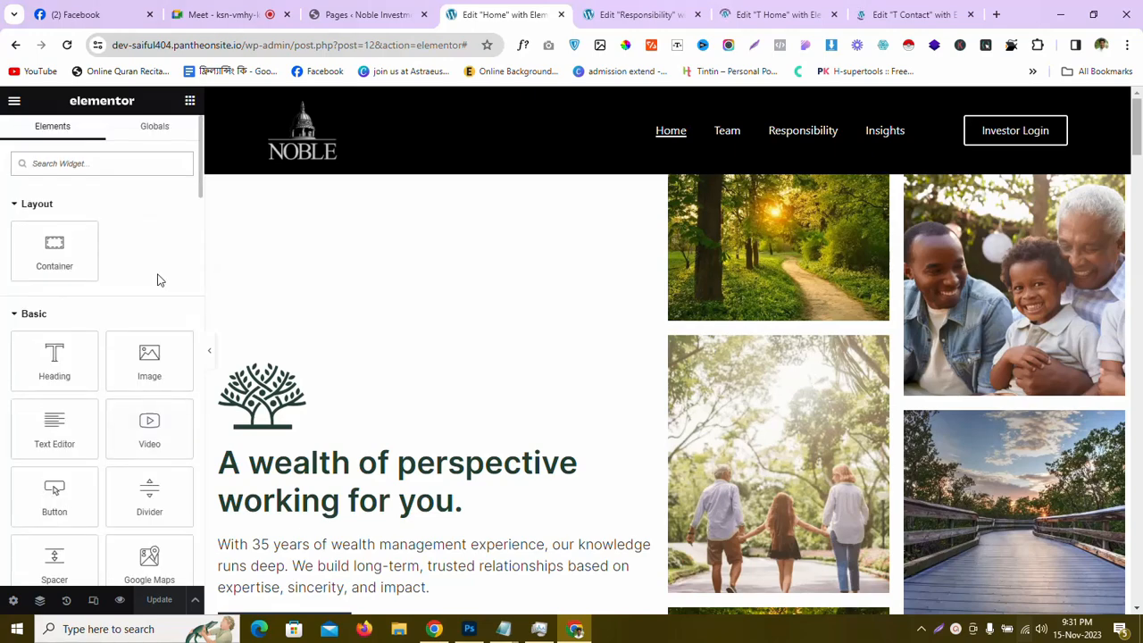
Examine the Home page sections down to the book section and check the saved global widgets
{"action": "scroll", "coordinate": [551, 360], "scroll_direction": "down", "scroll_amount": 4}
{"action": "scroll", "coordinate": [551, 358], "scroll_direction": "up", "scroll_amount": 2}
{"action": "scroll", "coordinate": [527, 462], "scroll_direction": "down", "scroll_amount": 4}
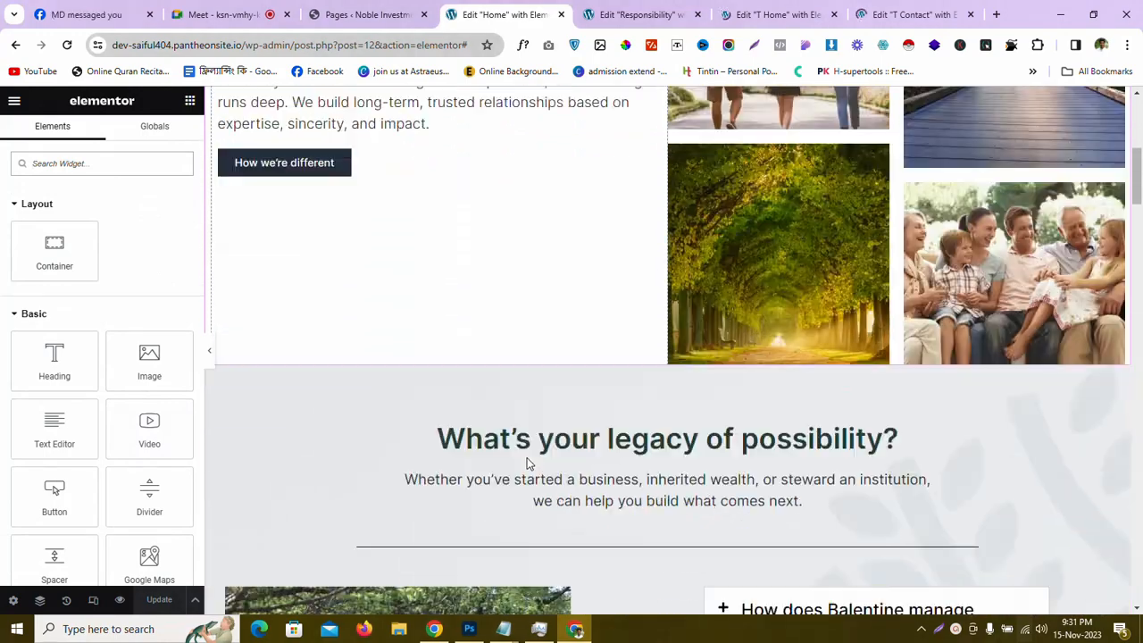
{"action": "scroll", "coordinate": [527, 462], "scroll_direction": "down", "scroll_amount": 1}
{"action": "scroll", "coordinate": [527, 454], "scroll_direction": "up", "scroll_amount": 2}
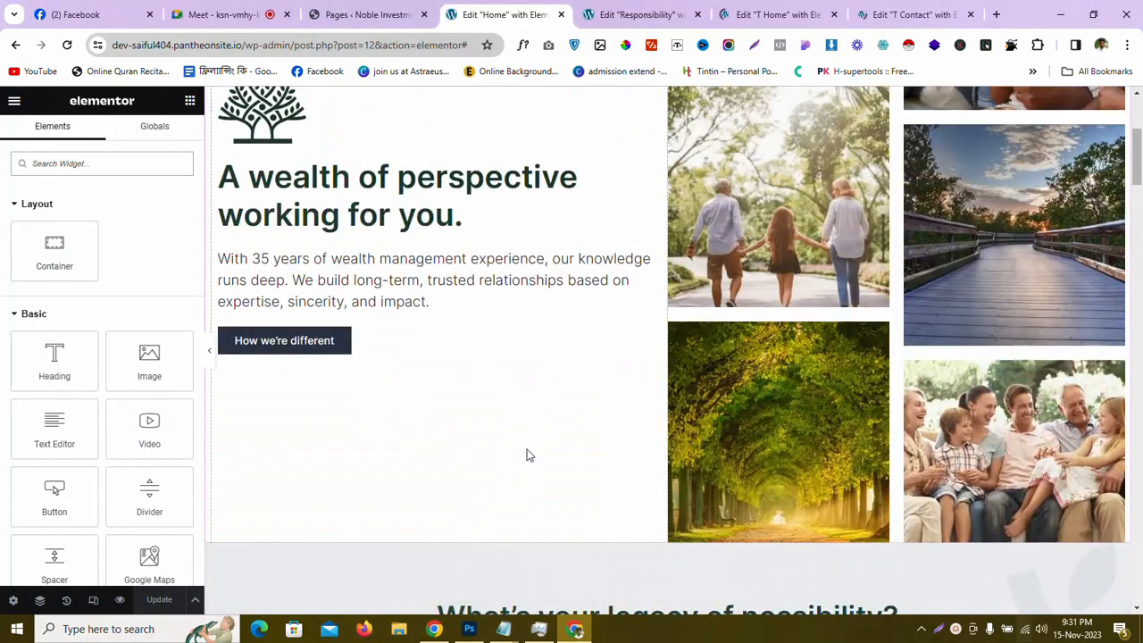
{"action": "scroll", "coordinate": [526, 454], "scroll_direction": "down", "scroll_amount": 5}
{"action": "scroll", "coordinate": [526, 448], "scroll_direction": "down", "scroll_amount": 18}
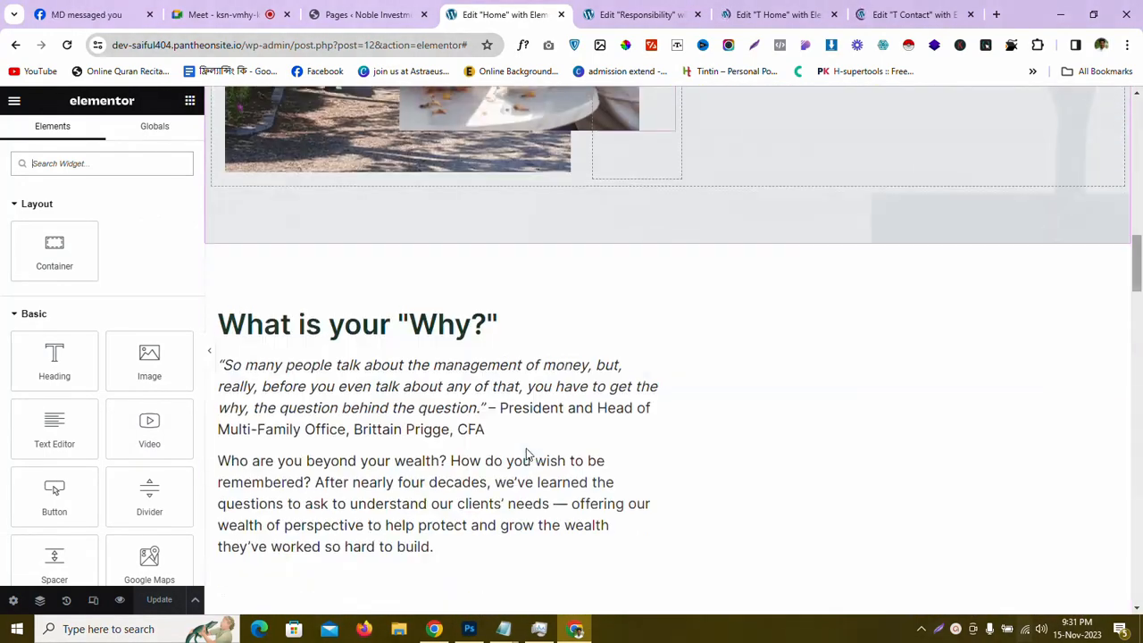
{"action": "scroll", "coordinate": [525, 448], "scroll_direction": "down", "scroll_amount": 10}
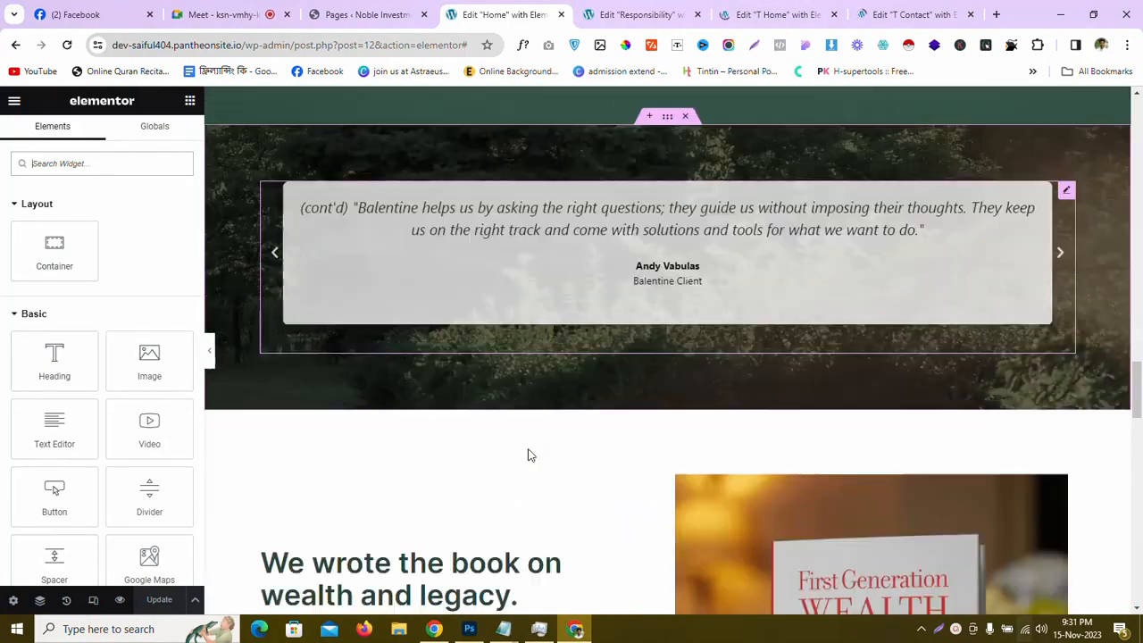
{"action": "scroll", "coordinate": [528, 456], "scroll_direction": "up", "scroll_amount": 4}
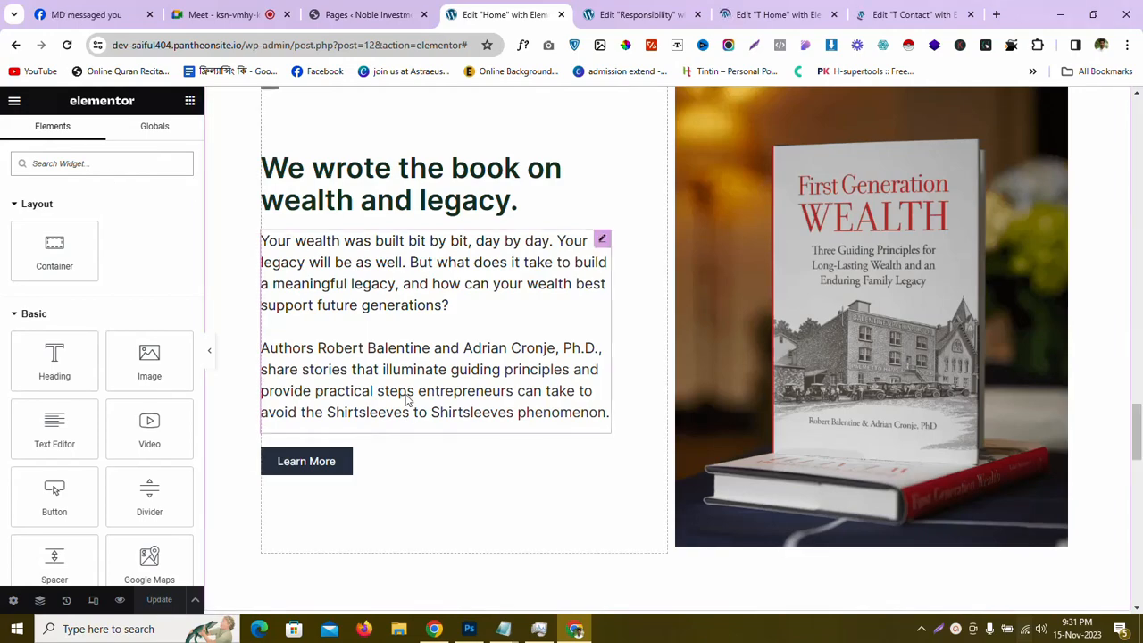
{"action": "scroll", "coordinate": [406, 394], "scroll_direction": "up", "scroll_amount": 3}
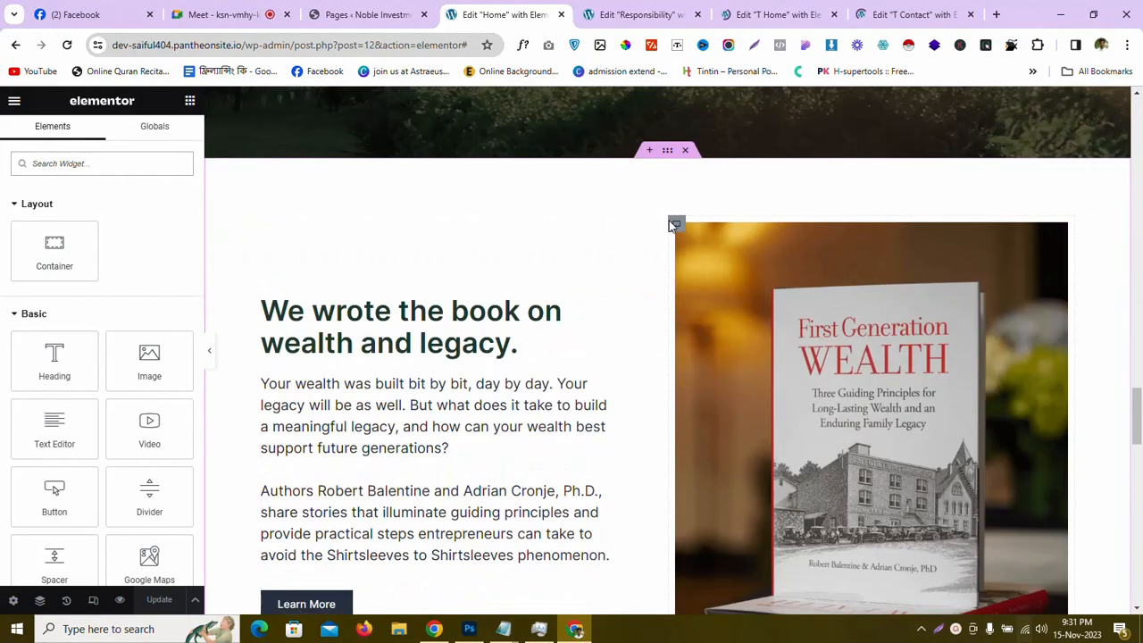
{"action": "left_click", "coordinate": [145, 139]}
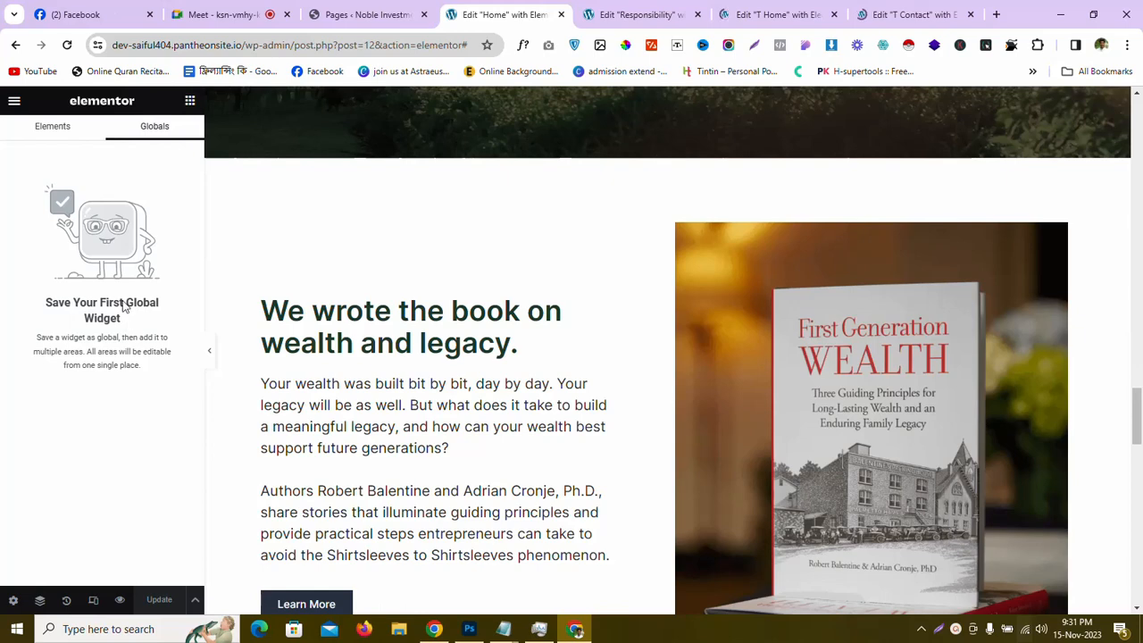
{"action": "left_click", "coordinate": [61, 127]}
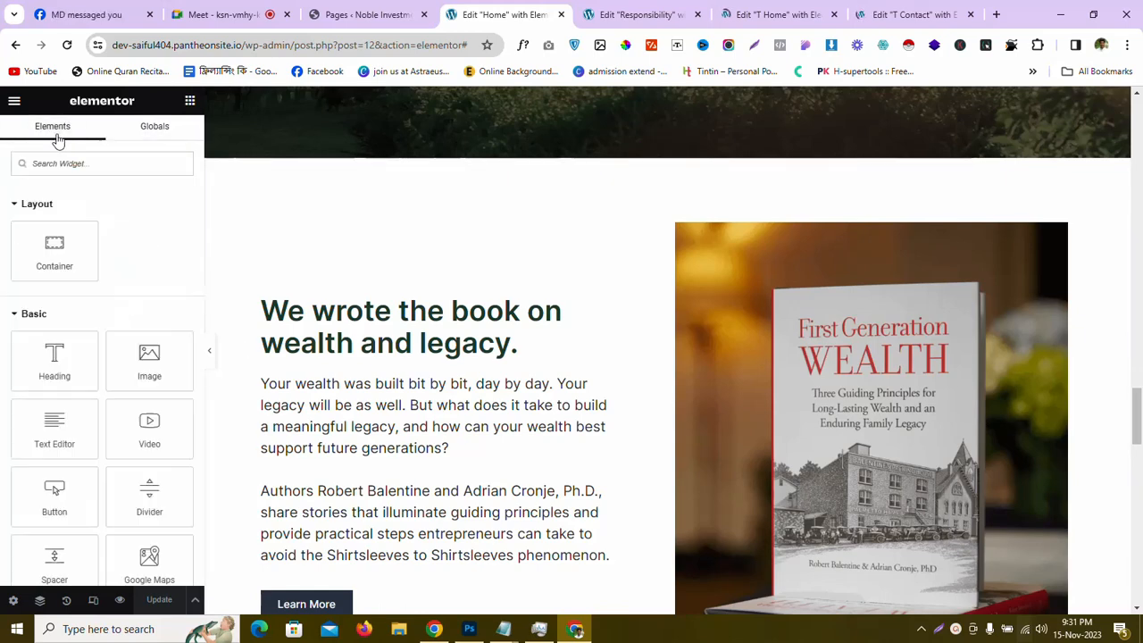
Add a Form widget to the book section, between the text about the authors and the Learn More button
{"action": "scroll", "coordinate": [48, 379], "scroll_direction": "down", "scroll_amount": 2}
{"action": "scroll", "coordinate": [47, 380], "scroll_direction": "down", "scroll_amount": 5}
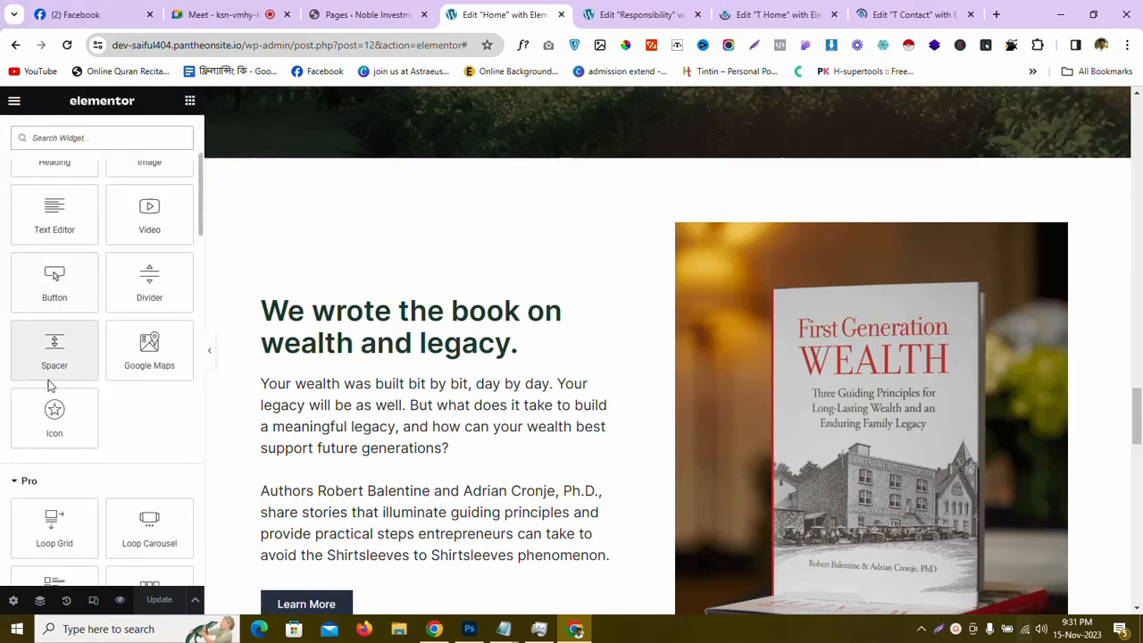
{"action": "scroll", "coordinate": [56, 386], "scroll_direction": "up", "scroll_amount": 1}
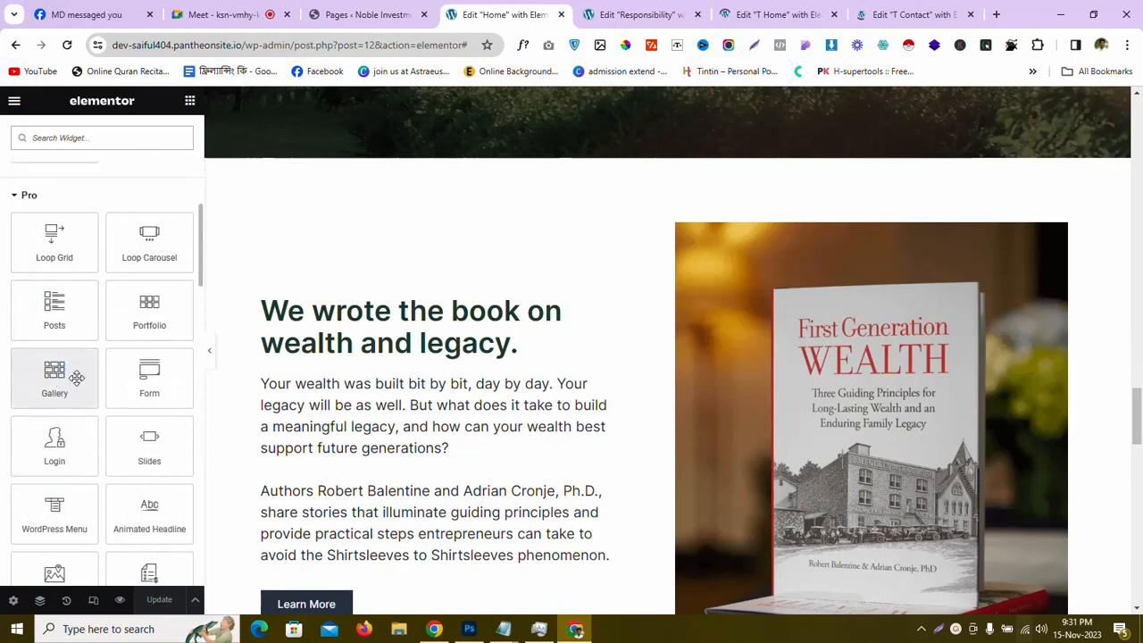
{"action": "left_click_drag", "start_coordinate": [174, 396], "coordinate": [289, 360]}
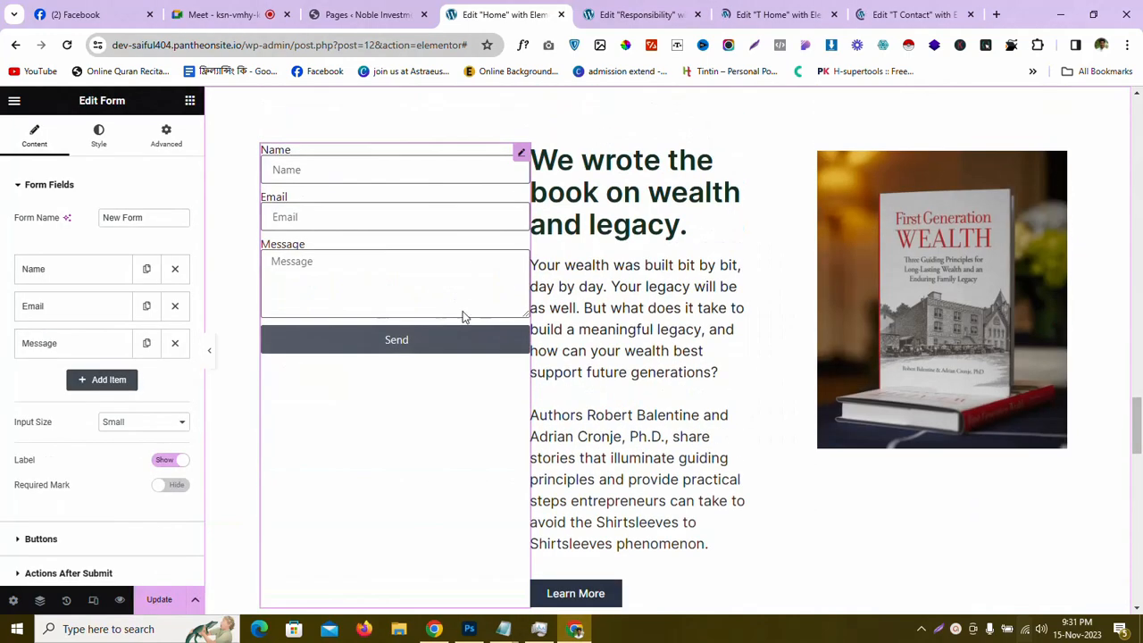
{"action": "left_click_drag", "start_coordinate": [517, 158], "coordinate": [580, 467]}
Copy the normal-state background color of the Learn More button below the form
{"action": "scroll", "coordinate": [551, 414], "scroll_direction": "down", "scroll_amount": 2}
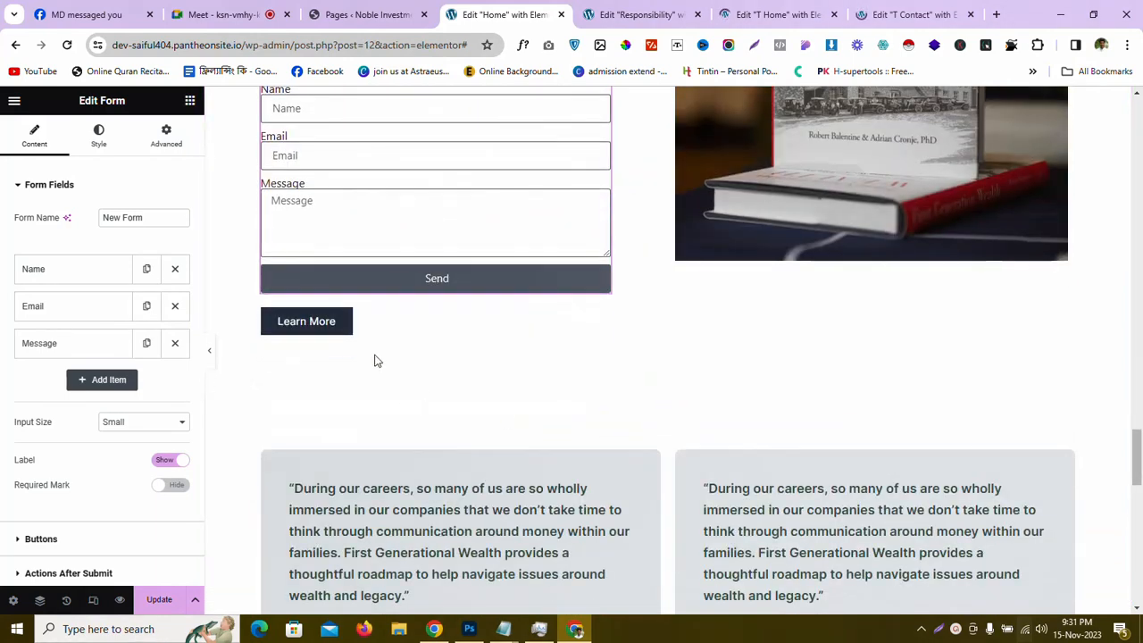
{"action": "right_click", "coordinate": [359, 327]}
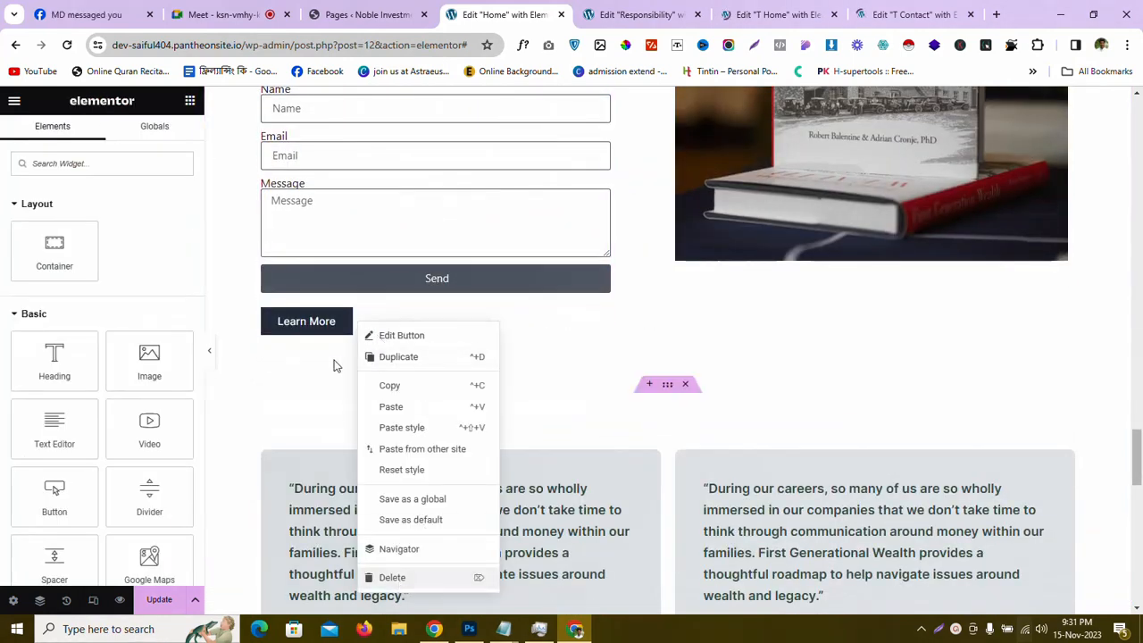
{"action": "left_click", "coordinate": [527, 322]}
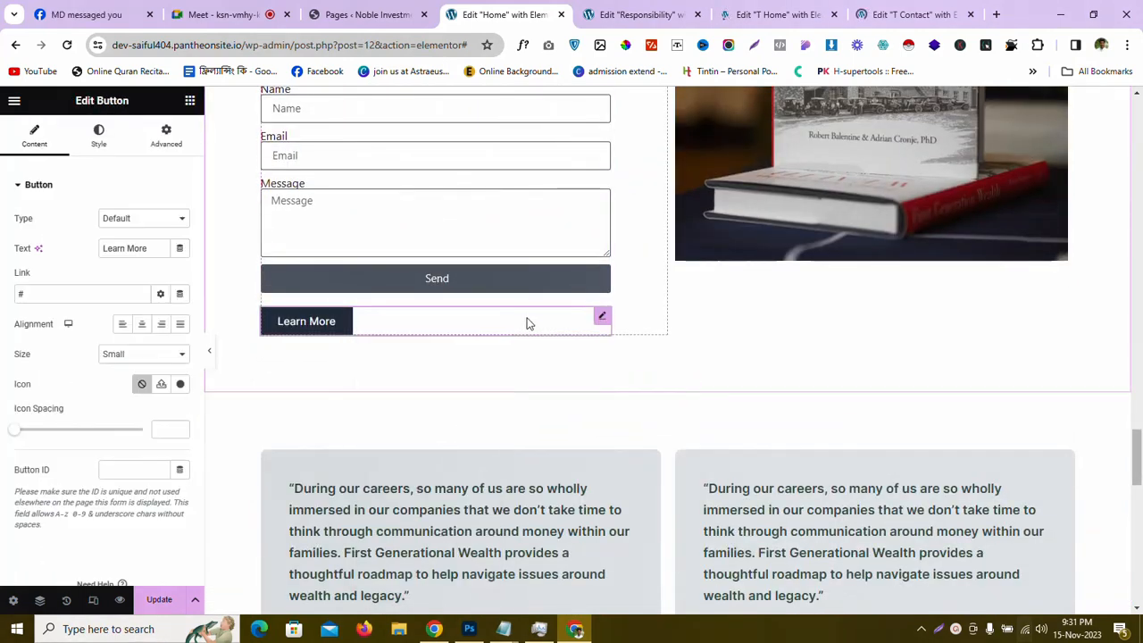
{"action": "left_click", "coordinate": [98, 135]}
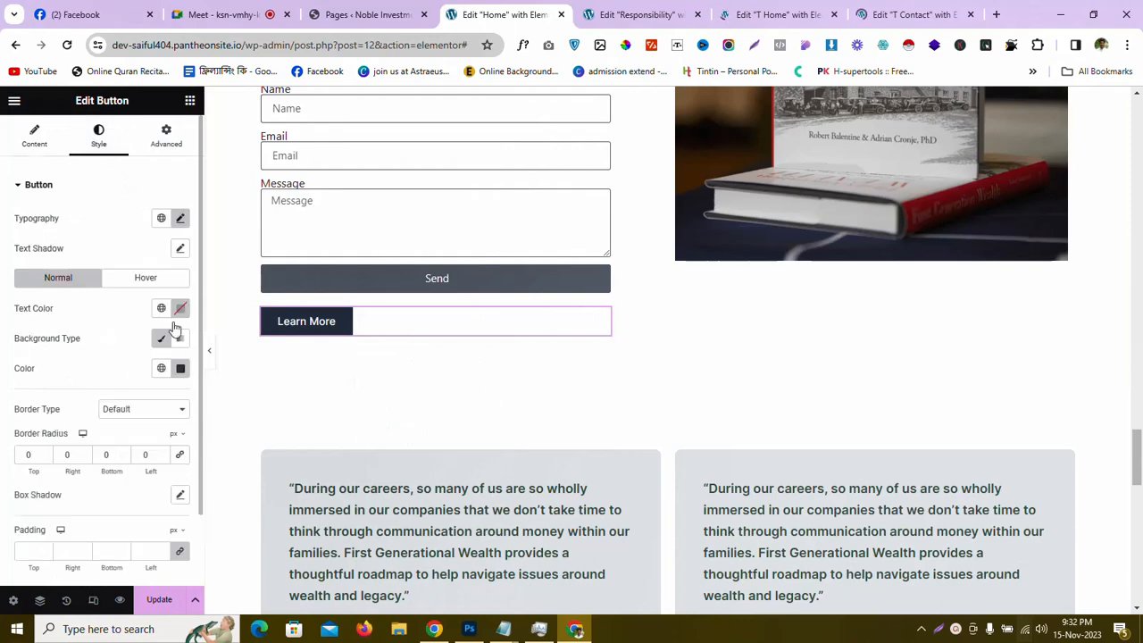
{"action": "left_click", "coordinate": [180, 368]}
{"action": "scroll", "coordinate": [436, 349], "scroll_direction": "up", "scroll_amount": 2}
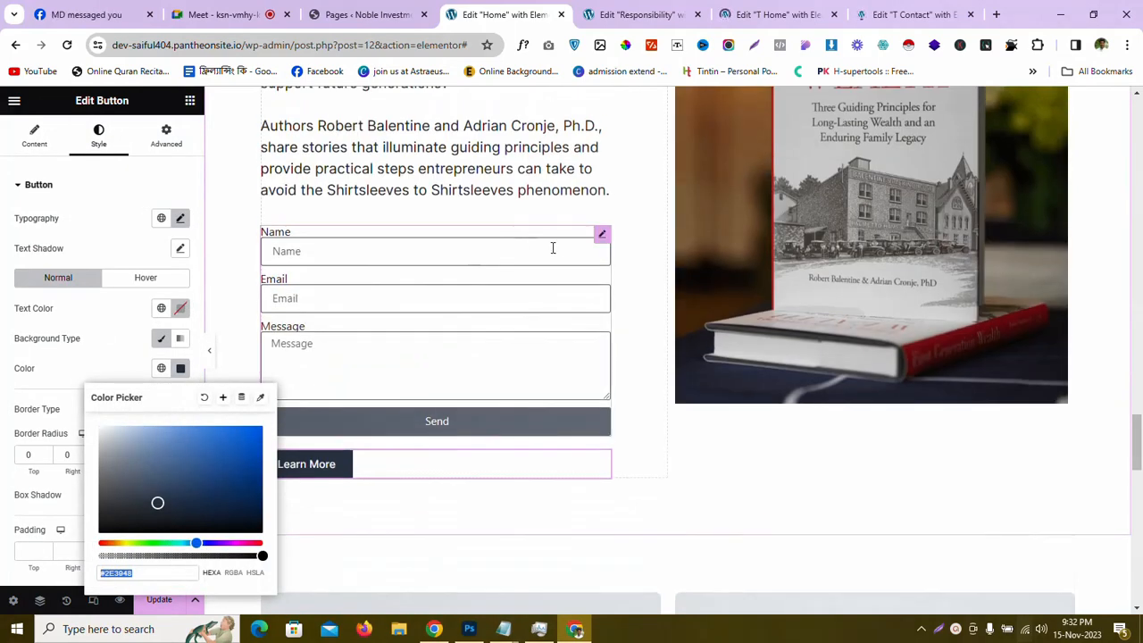
Set the background color of the form's submit button to the copied Learn More color and return to the form's field settings
{"action": "left_click", "coordinate": [599, 235]}
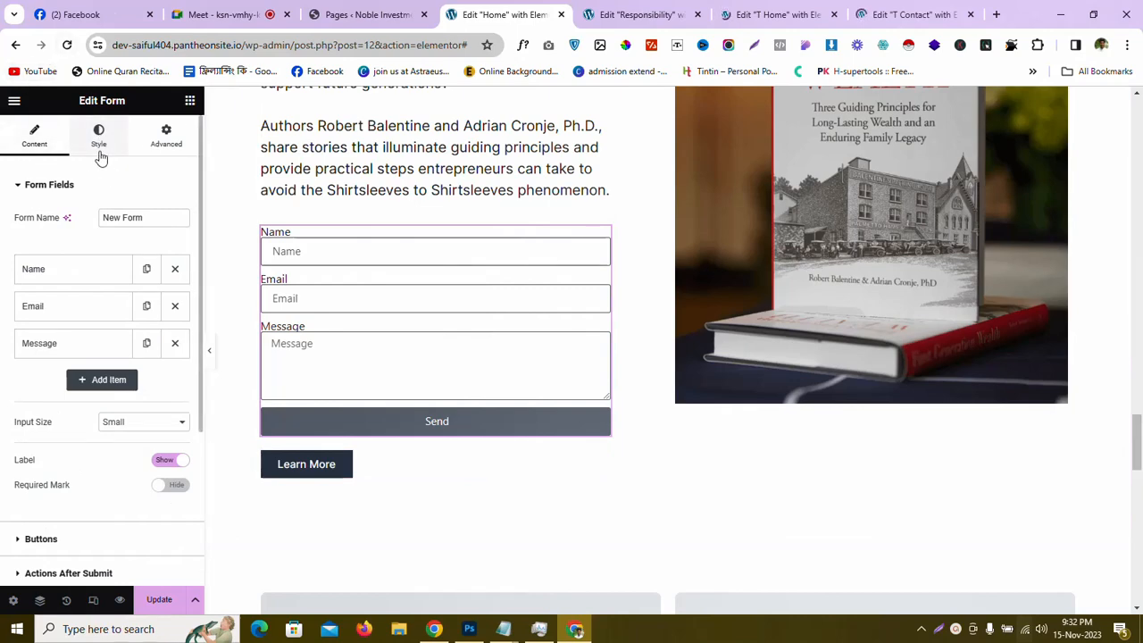
{"action": "scroll", "coordinate": [66, 324], "scroll_direction": "down", "scroll_amount": 3}
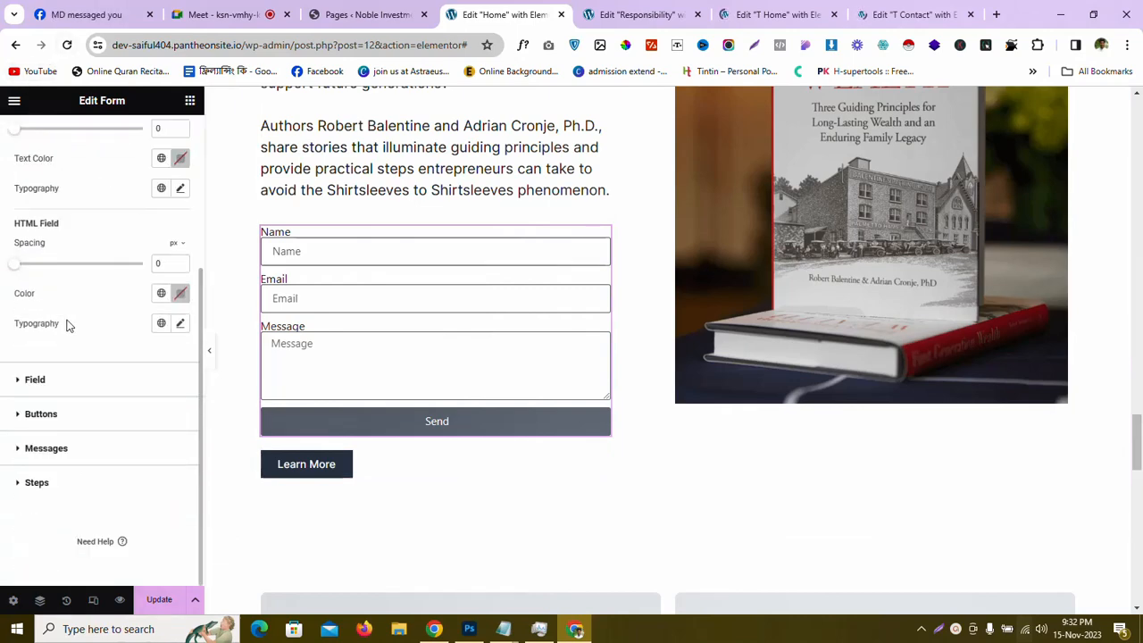
{"action": "left_click", "coordinate": [79, 414]}
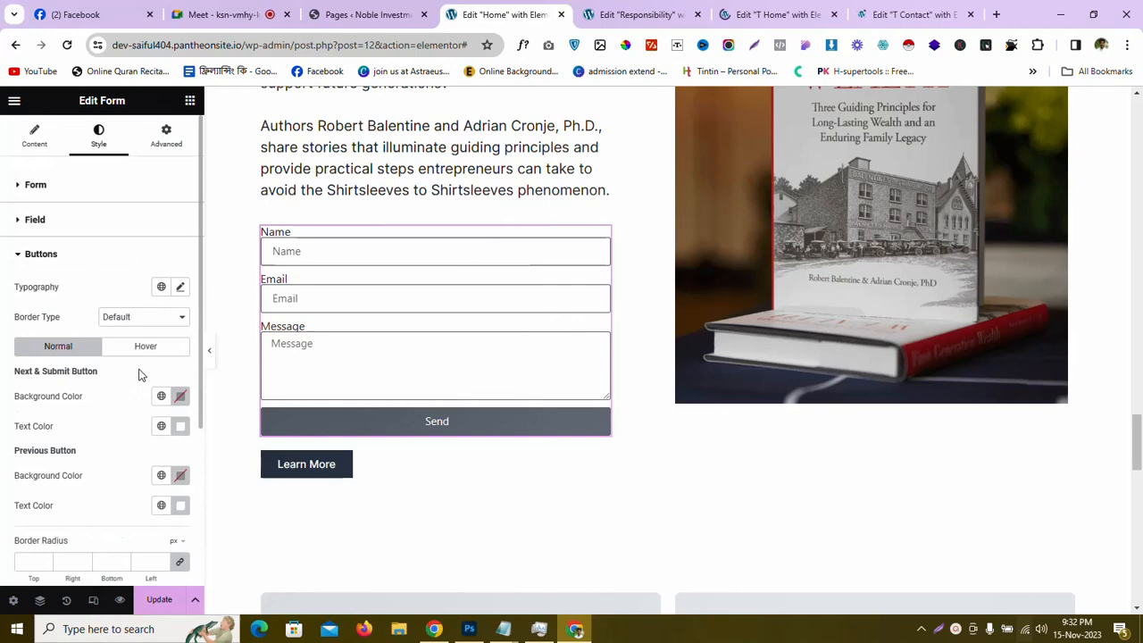
{"action": "left_click", "coordinate": [179, 398]}
{"action": "left_click", "coordinate": [5, 363]}
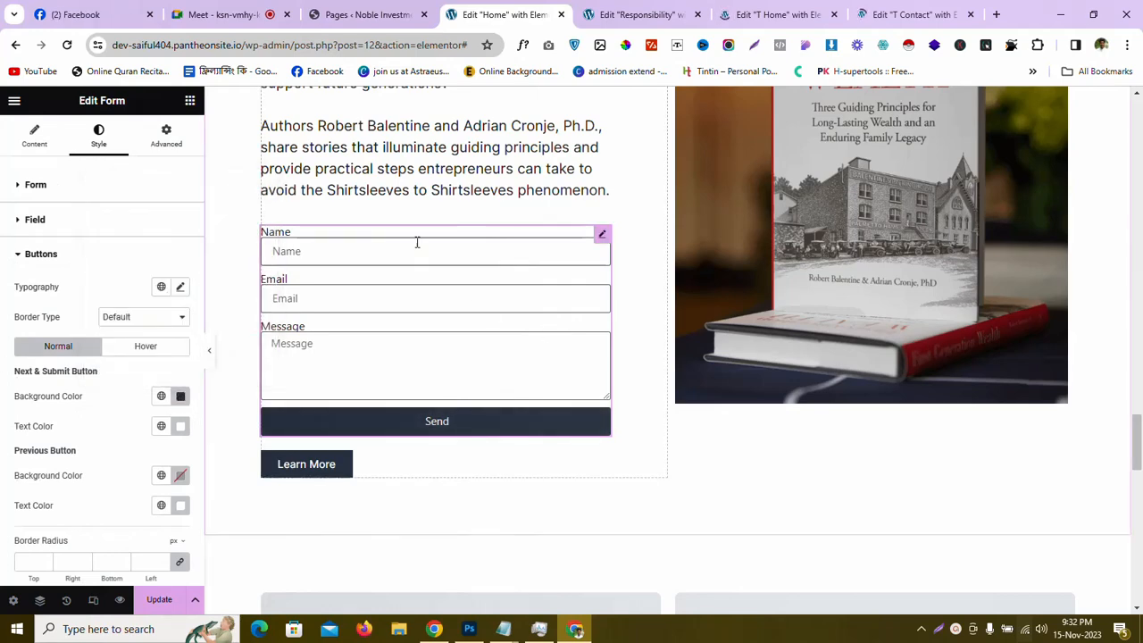
{"action": "left_click", "coordinate": [57, 134]}
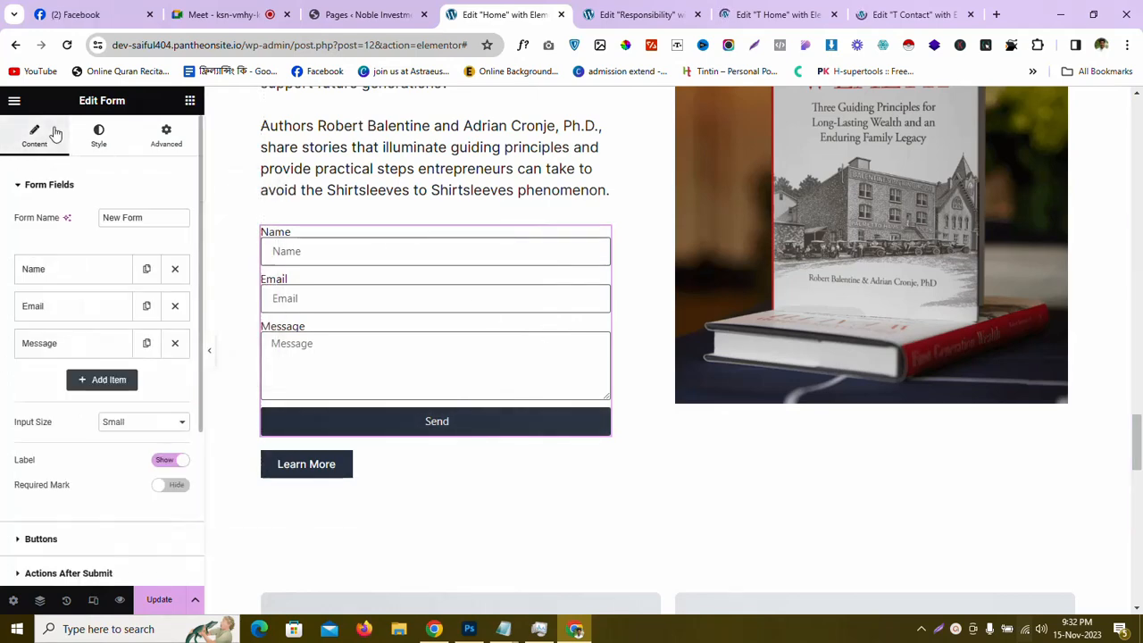
Remove the Name and Message fields from the form and delete the Learn More button below it
{"action": "left_click", "coordinate": [175, 268]}
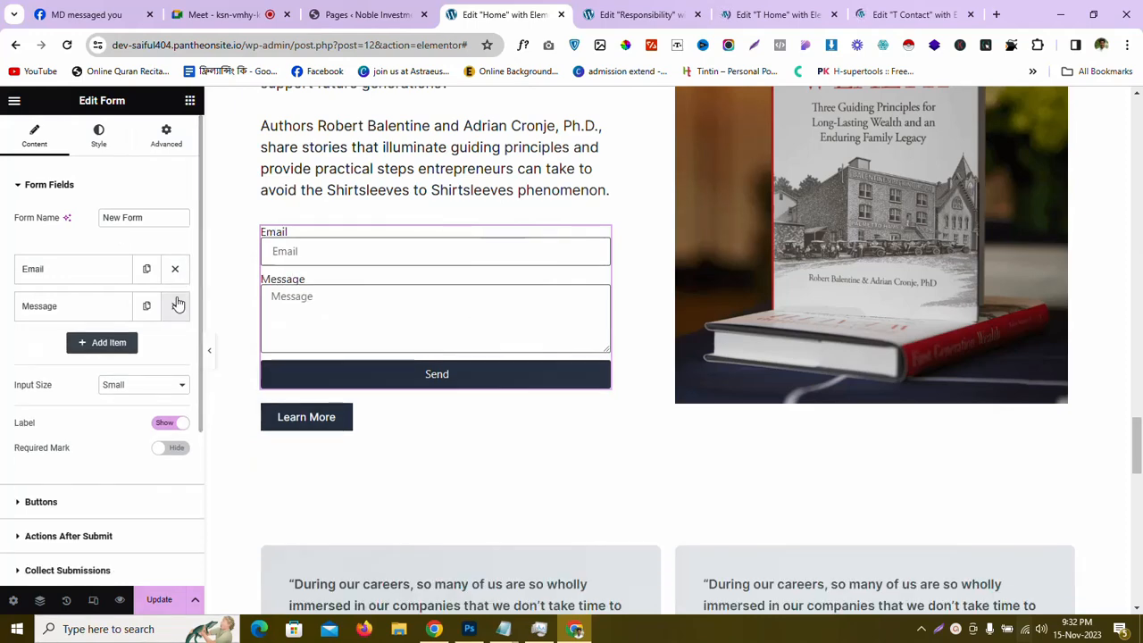
{"action": "left_click", "coordinate": [175, 305]}
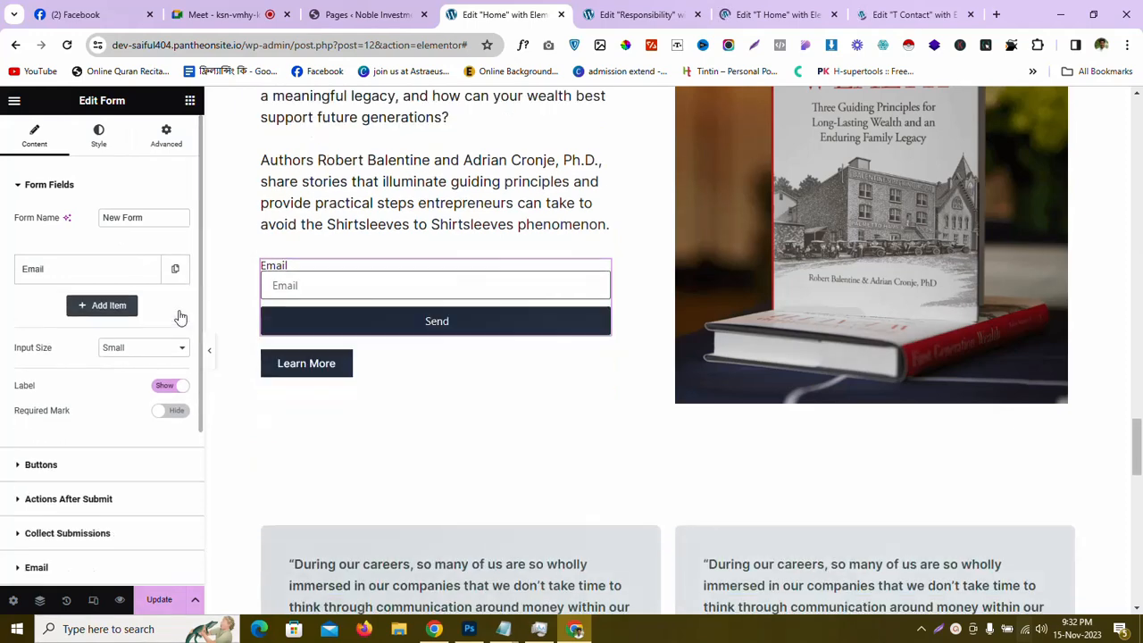
{"action": "right_click", "coordinate": [308, 359]}
{"action": "left_click", "coordinate": [332, 598]}
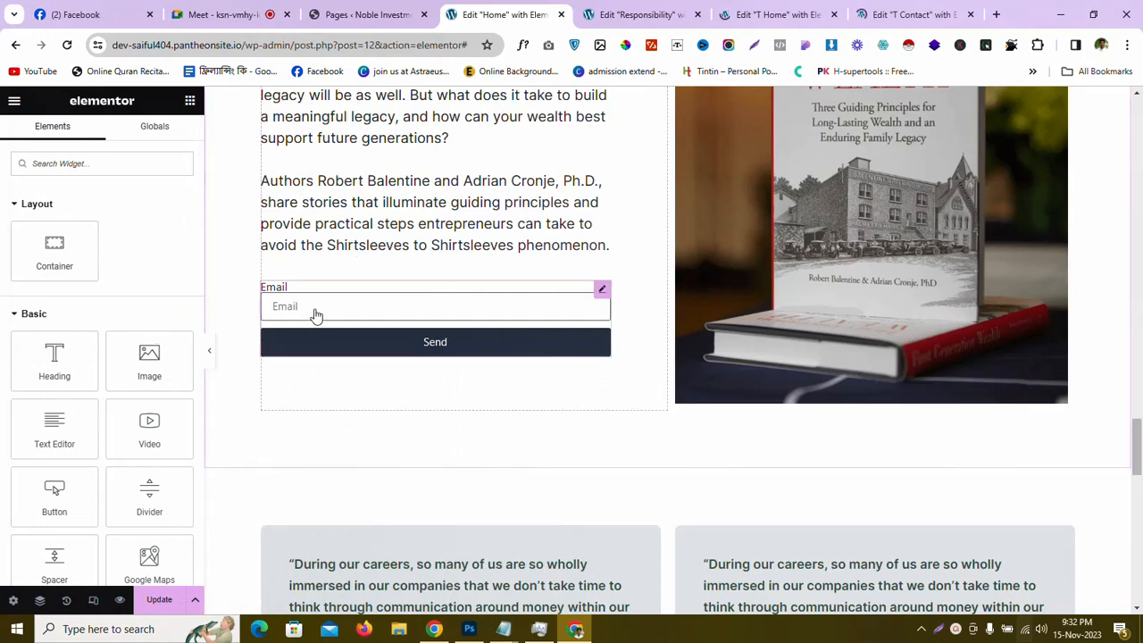
Set the text of the form's submit button to "Get your copy"
{"action": "left_click", "coordinate": [463, 306]}
{"action": "scroll", "coordinate": [60, 411], "scroll_direction": "down", "scroll_amount": 3}
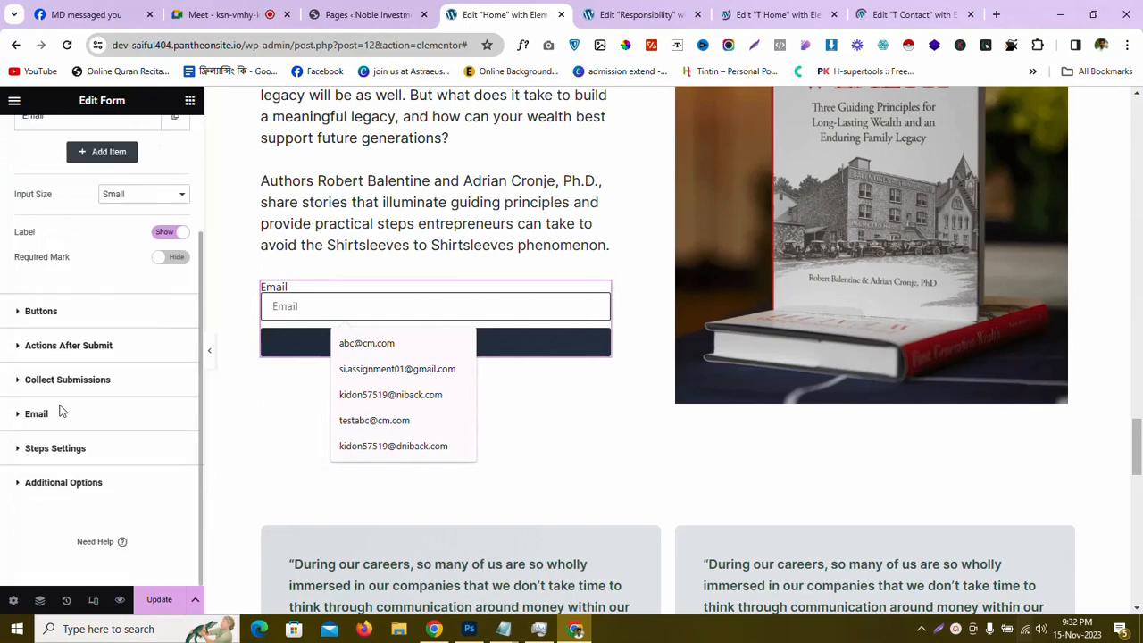
{"action": "left_click", "coordinate": [70, 328]}
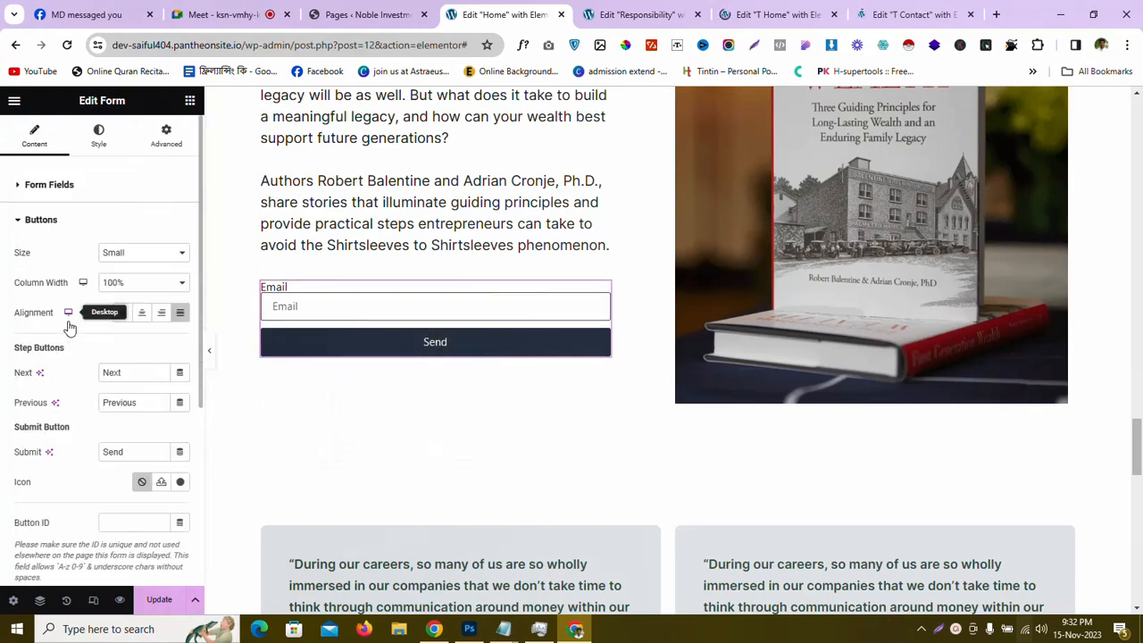
{"action": "left_click", "coordinate": [135, 403]}
{"action": "left_click_drag", "start_coordinate": [139, 446], "coordinate": [1, 456]}
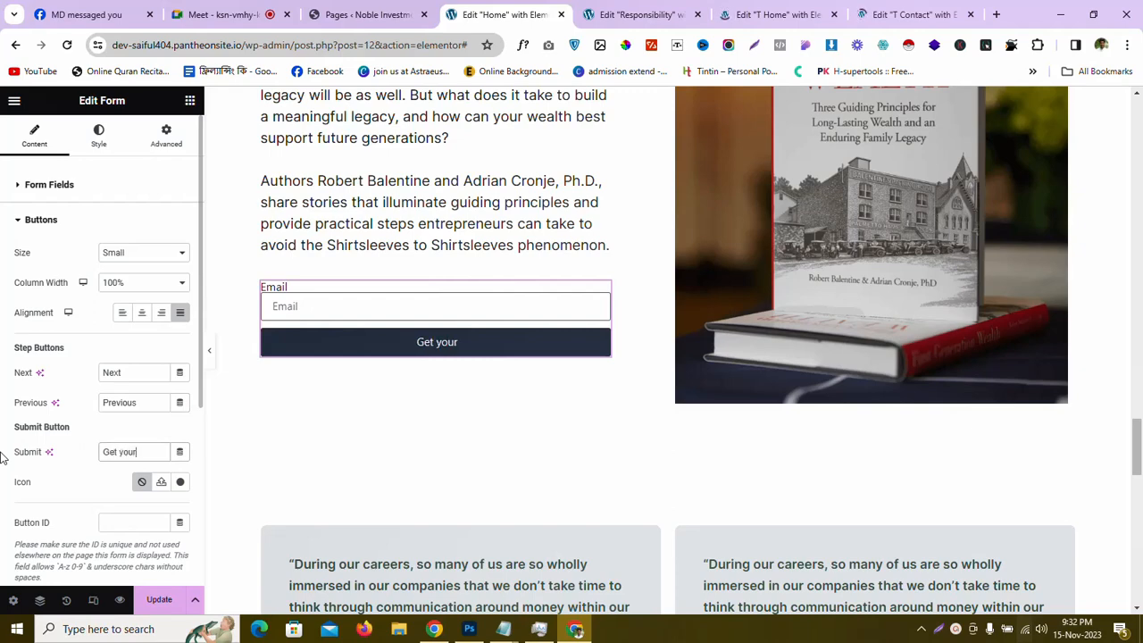
{"action": "type", "text": "Get your copy"}
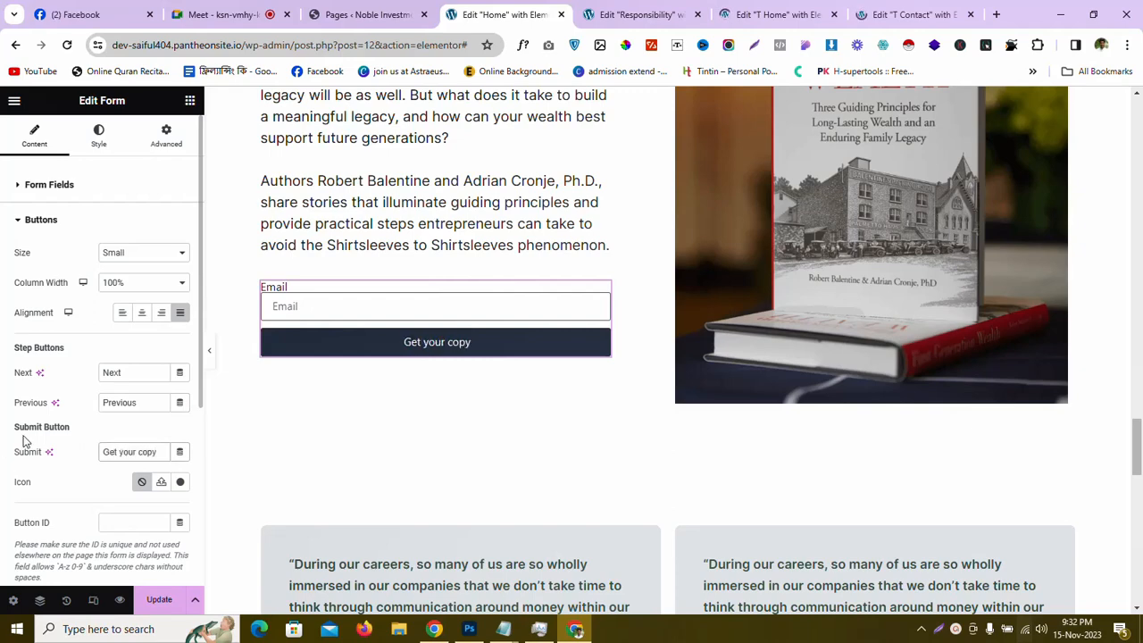
Hide the field labels of the form and update the Home page
{"action": "left_click", "coordinate": [35, 184]}
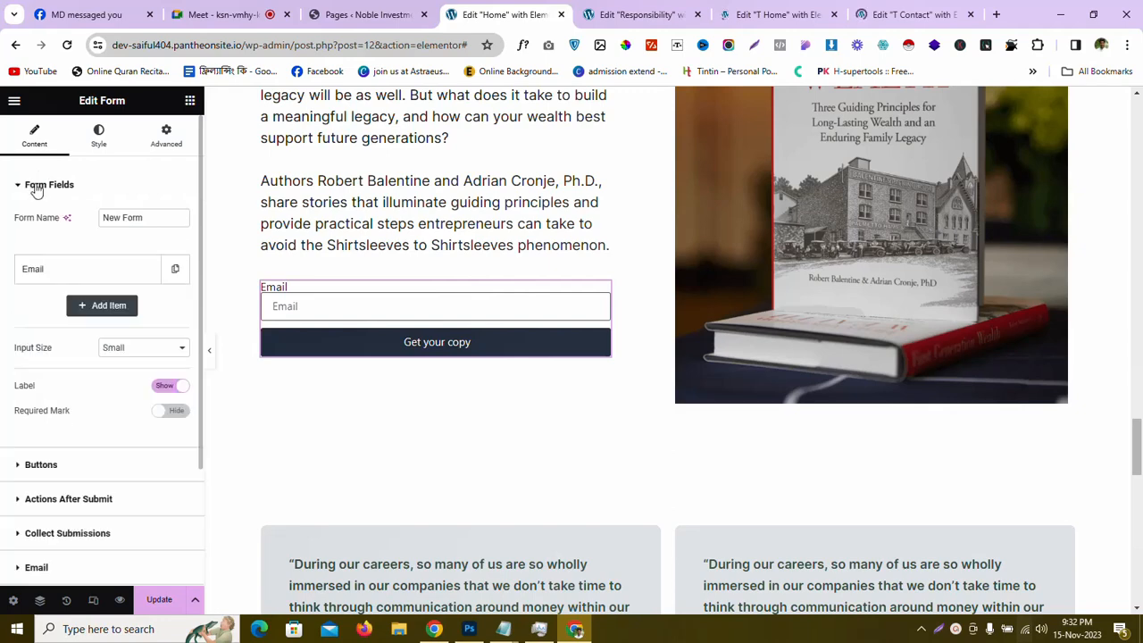
{"action": "left_click", "coordinate": [166, 386]}
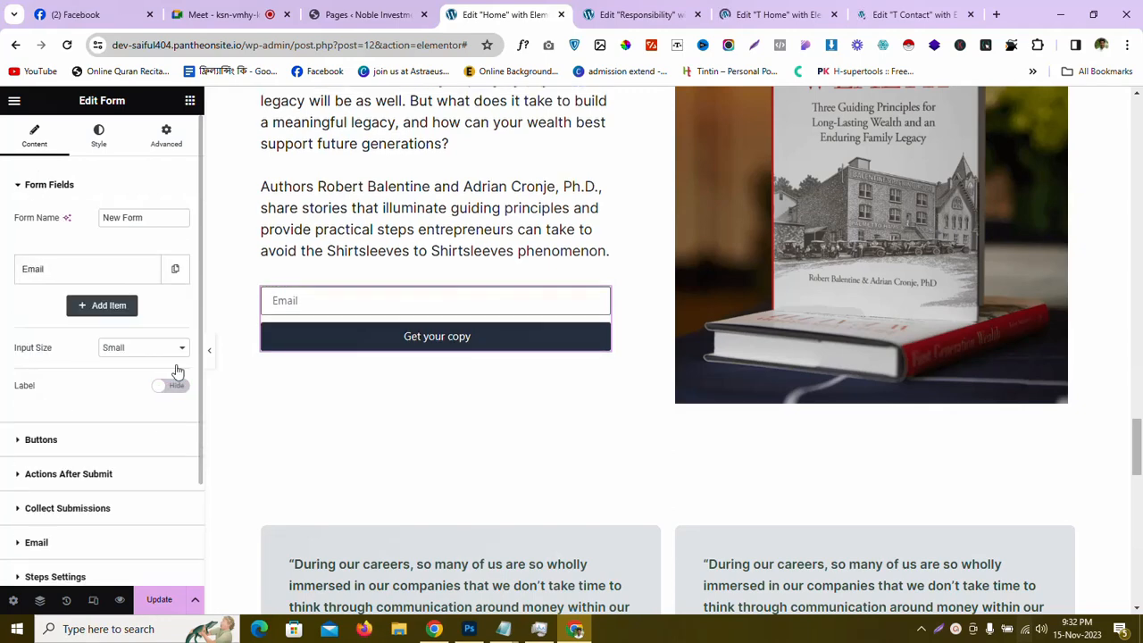
{"action": "left_click", "coordinate": [158, 607]}
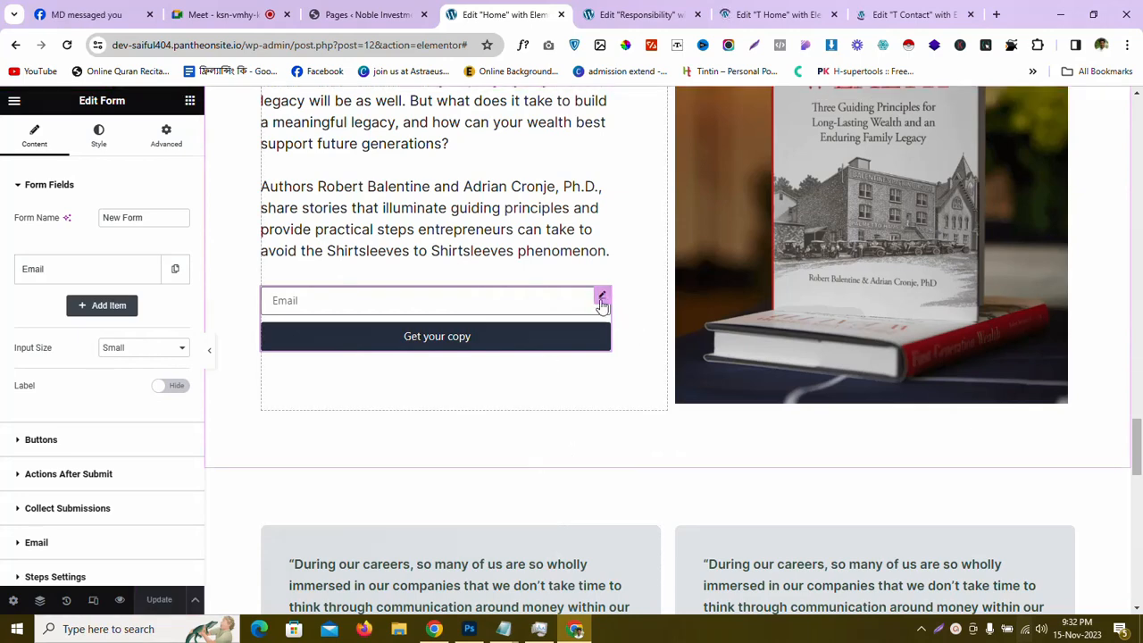
Save the form as a global widget named "newsletter", correcting the spelling of the name
{"action": "right_click", "coordinate": [599, 295]}
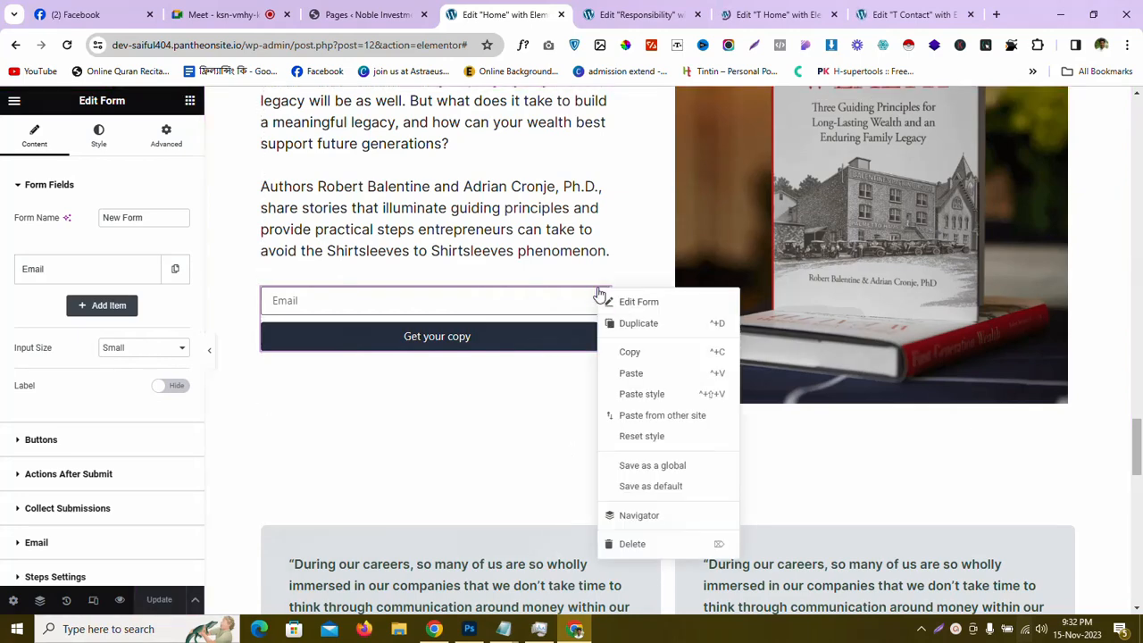
{"action": "left_click", "coordinate": [685, 468]}
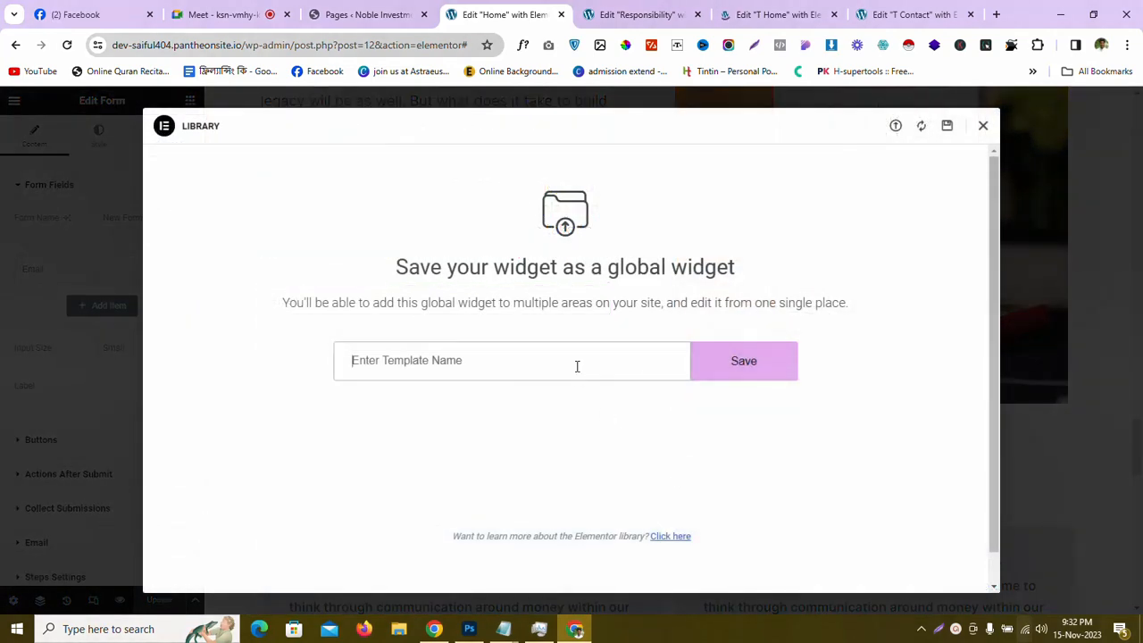
{"action": "type", "text": "newslatter"}
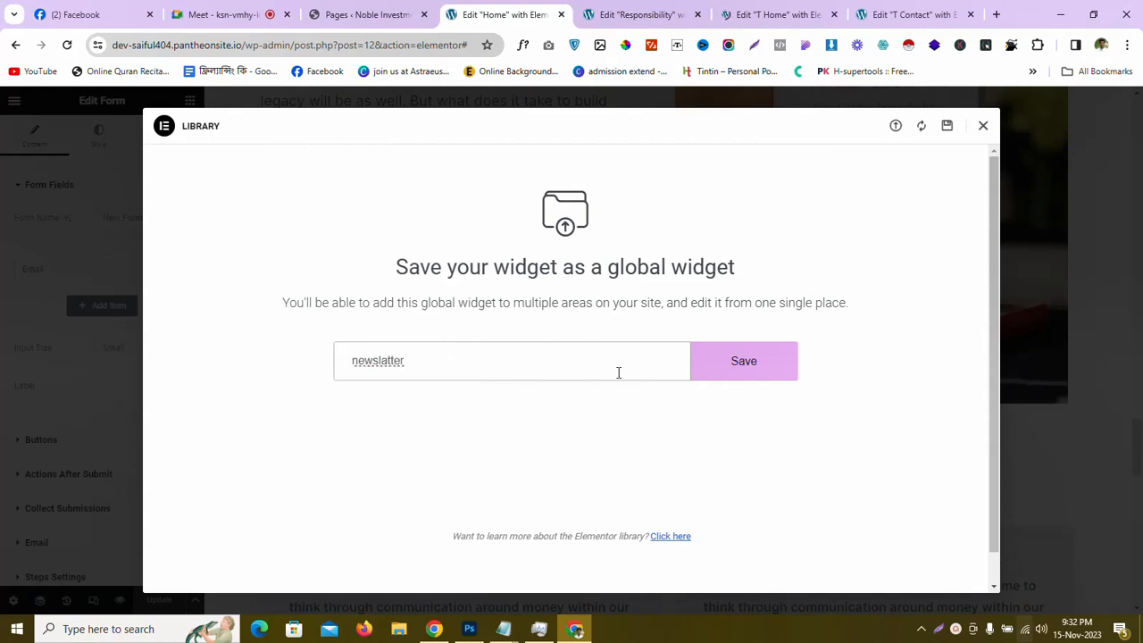
{"action": "right_click", "coordinate": [377, 360]}
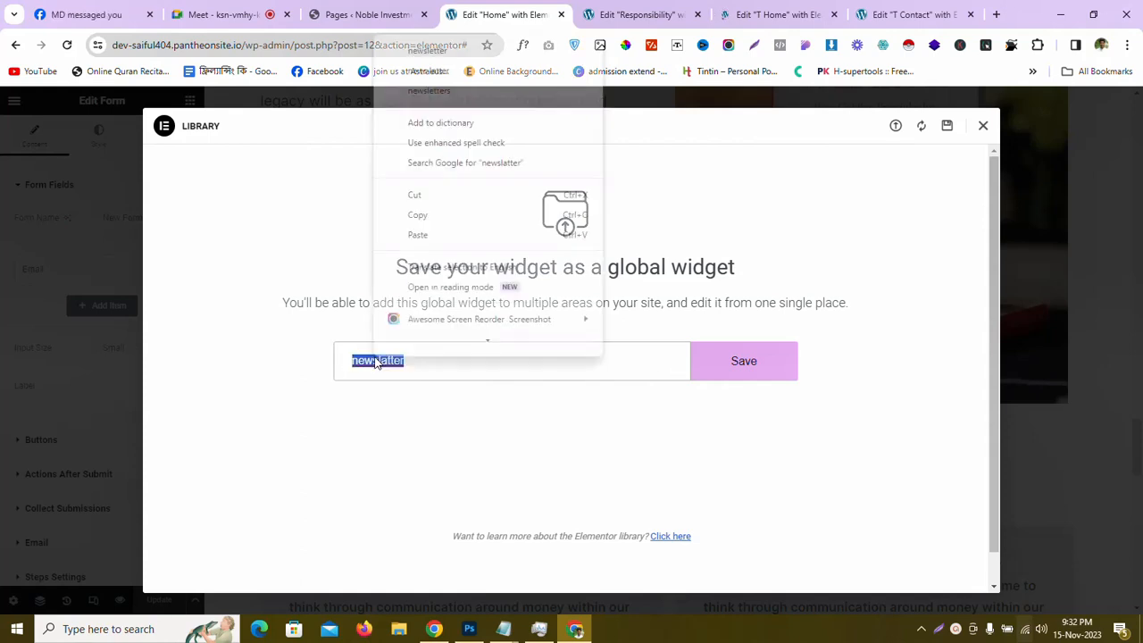
{"action": "left_click", "coordinate": [465, 52]}
{"action": "left_click", "coordinate": [747, 370]}
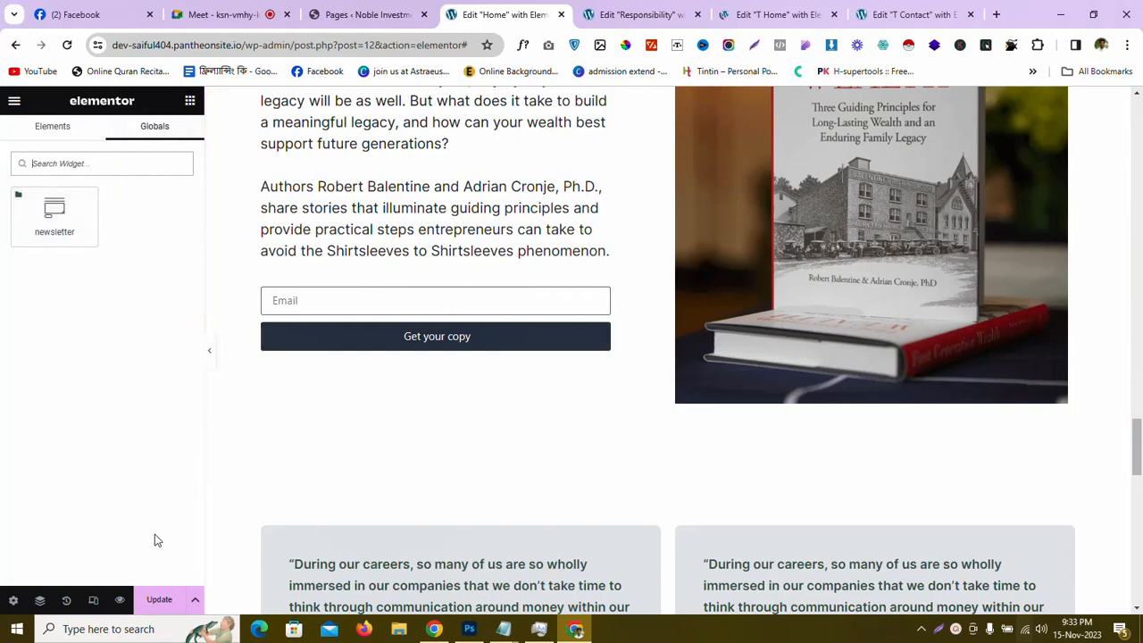
Update the Home page and review the sections around the book section
{"action": "left_click", "coordinate": [161, 599]}
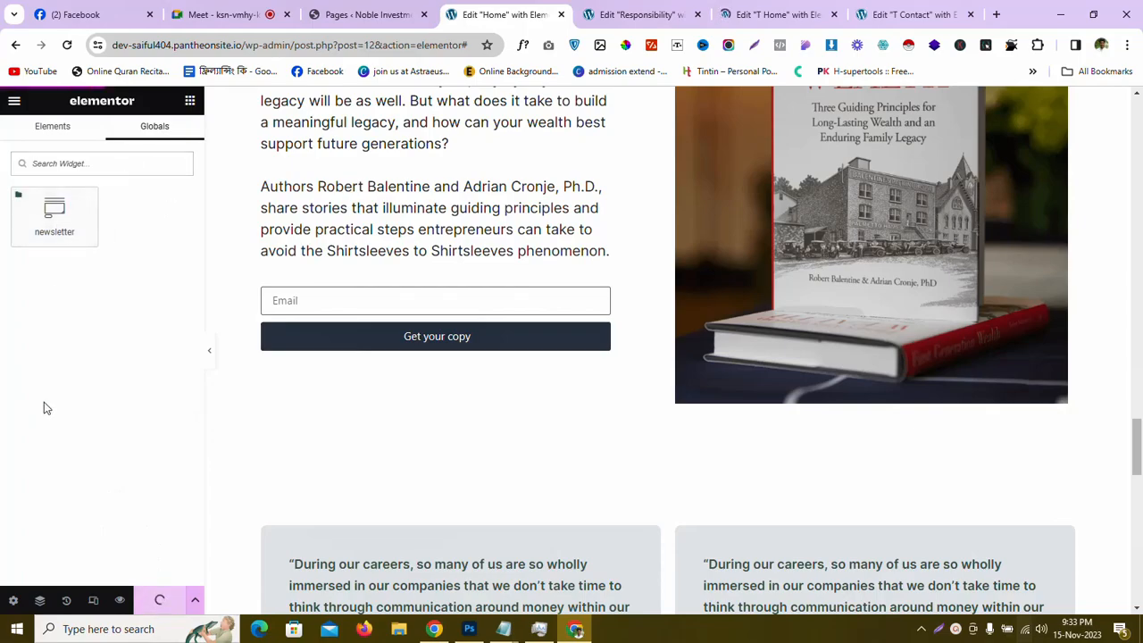
{"action": "scroll", "coordinate": [433, 446], "scroll_direction": "up", "scroll_amount": 4}
{"action": "scroll", "coordinate": [433, 449], "scroll_direction": "up", "scroll_amount": 5}
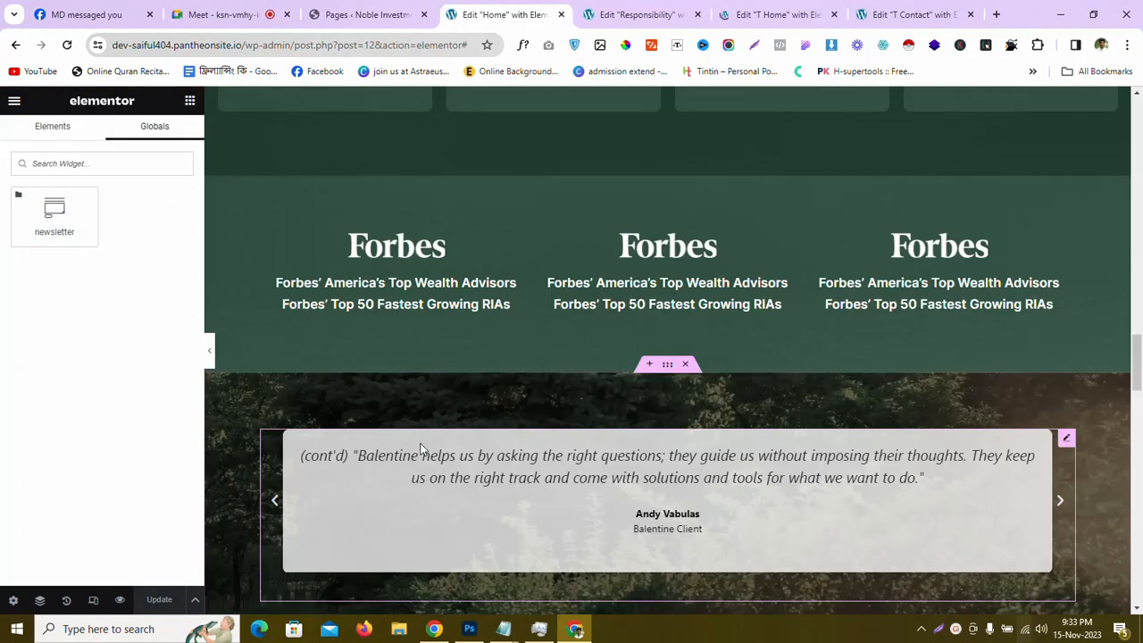
{"action": "scroll", "coordinate": [420, 444], "scroll_direction": "down", "scroll_amount": 14}
{"action": "scroll", "coordinate": [420, 443], "scroll_direction": "up", "scroll_amount": 7}
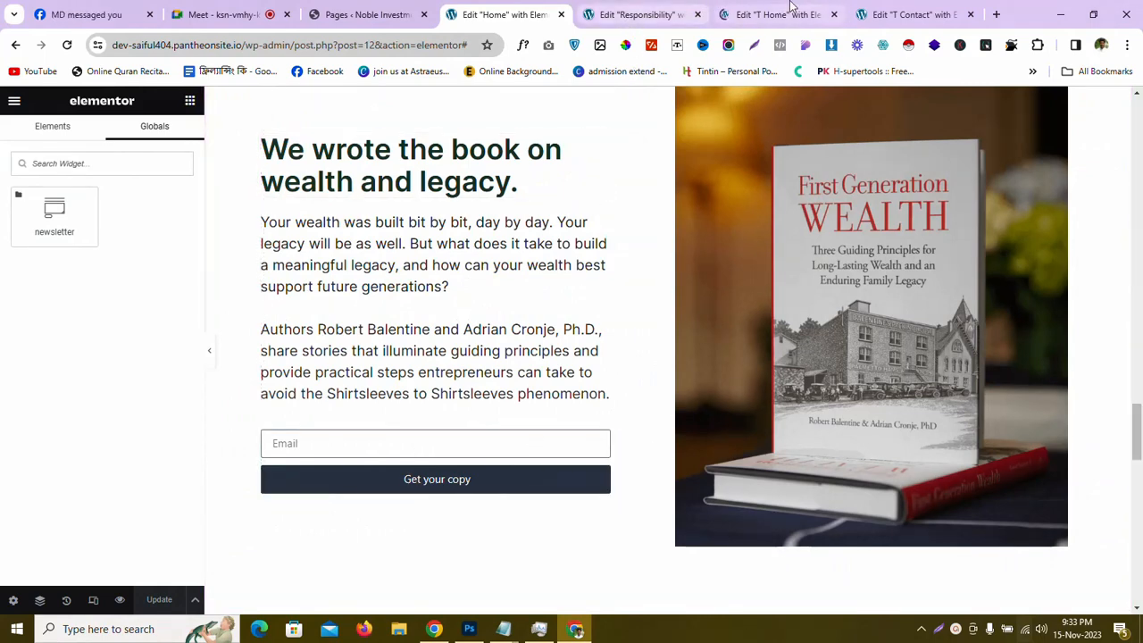
Reload the Responsibility and T Contact page editors and check the global widgets on T Contact
{"action": "left_click", "coordinate": [647, 7]}
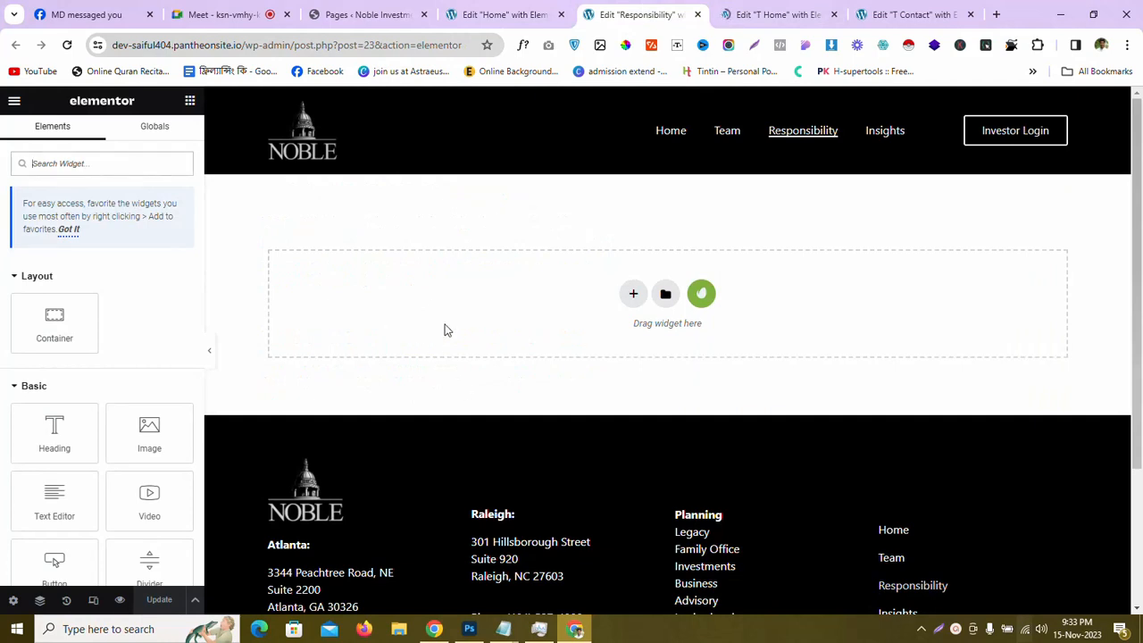
{"action": "left_click", "coordinate": [67, 45]}
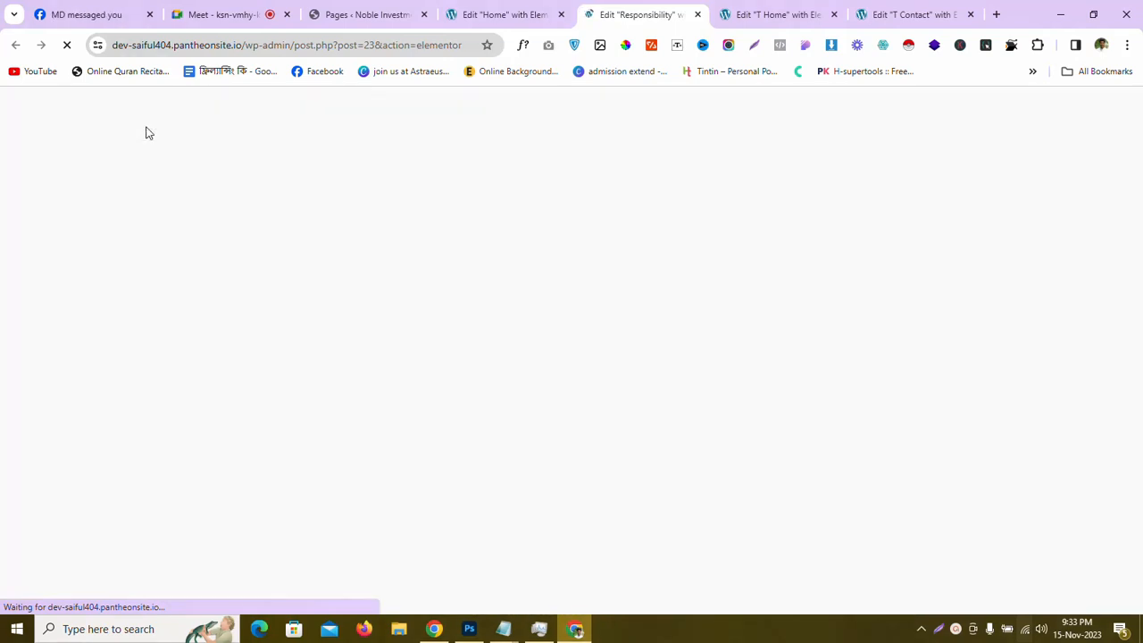
{"action": "left_click", "coordinate": [825, 9]}
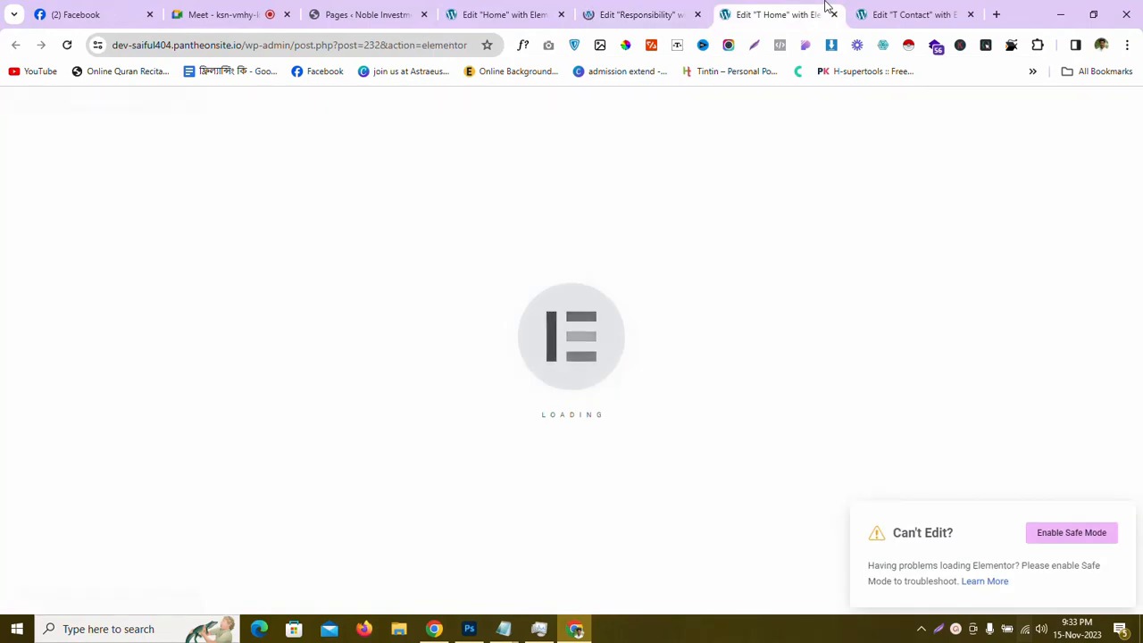
{"action": "left_click", "coordinate": [888, 14]}
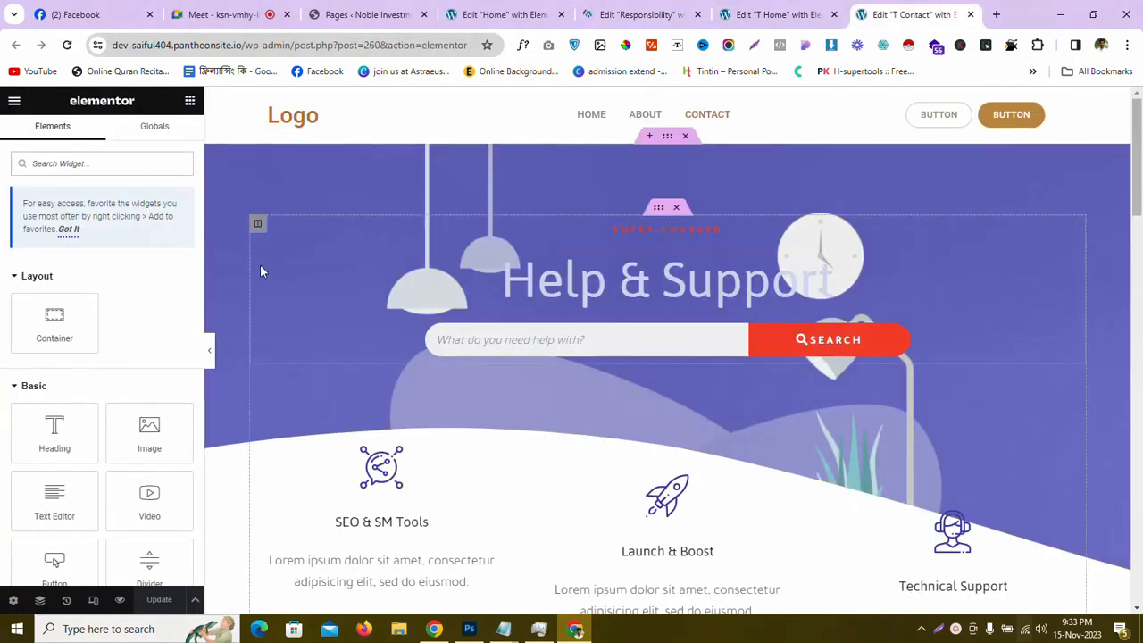
{"action": "left_click", "coordinate": [67, 44]}
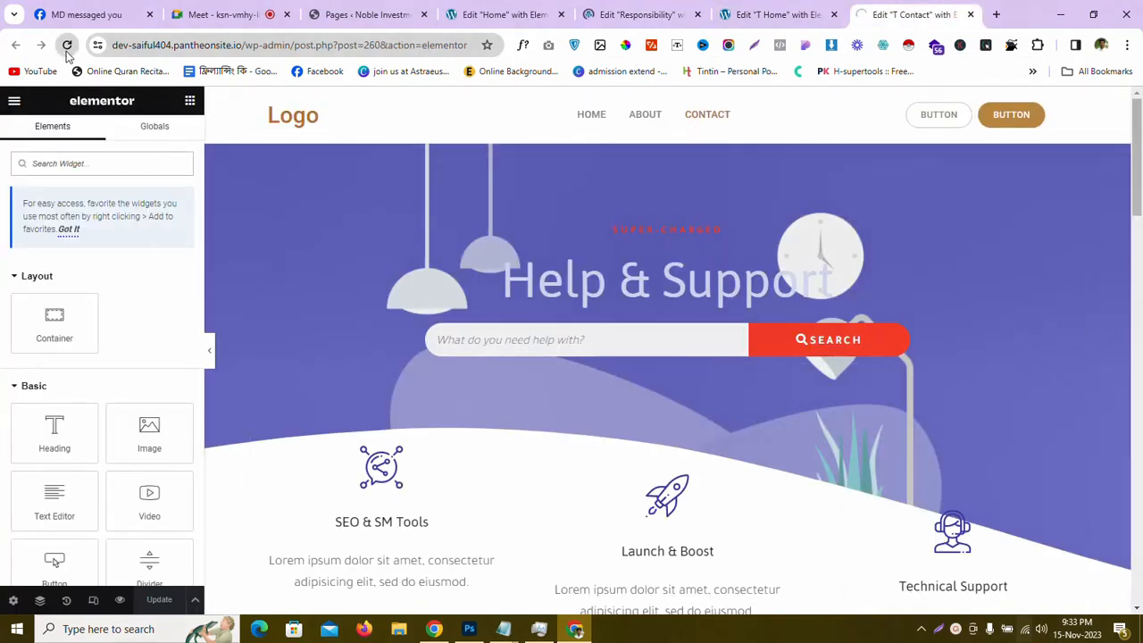
{"action": "left_click", "coordinate": [142, 131]}
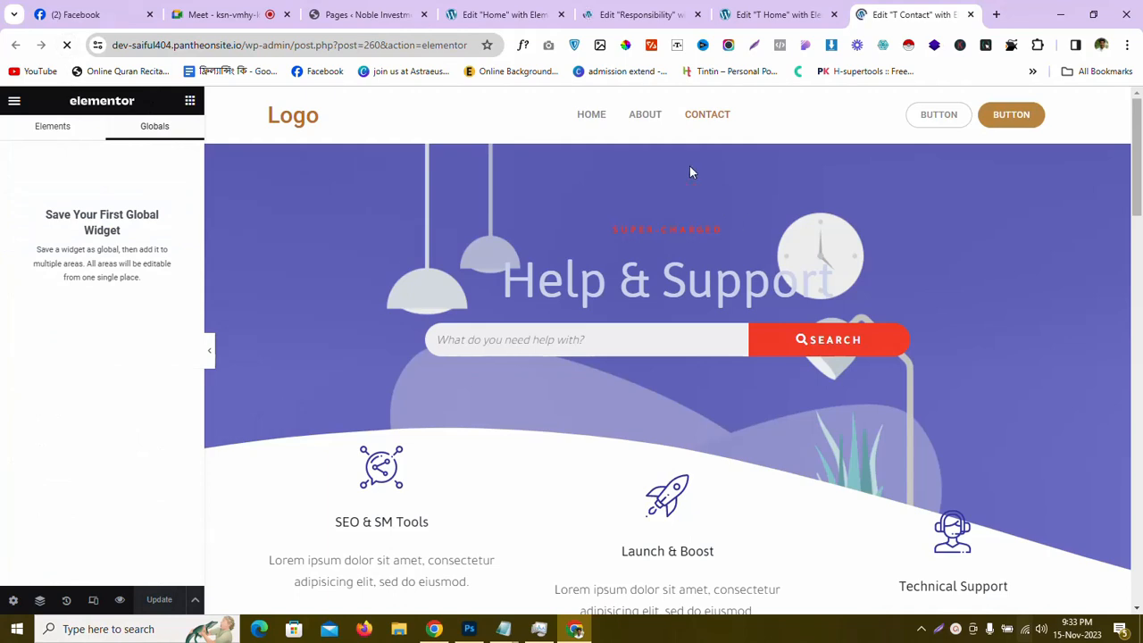
{"action": "left_click", "coordinate": [776, 15]}
{"action": "left_click", "coordinate": [636, 14]}
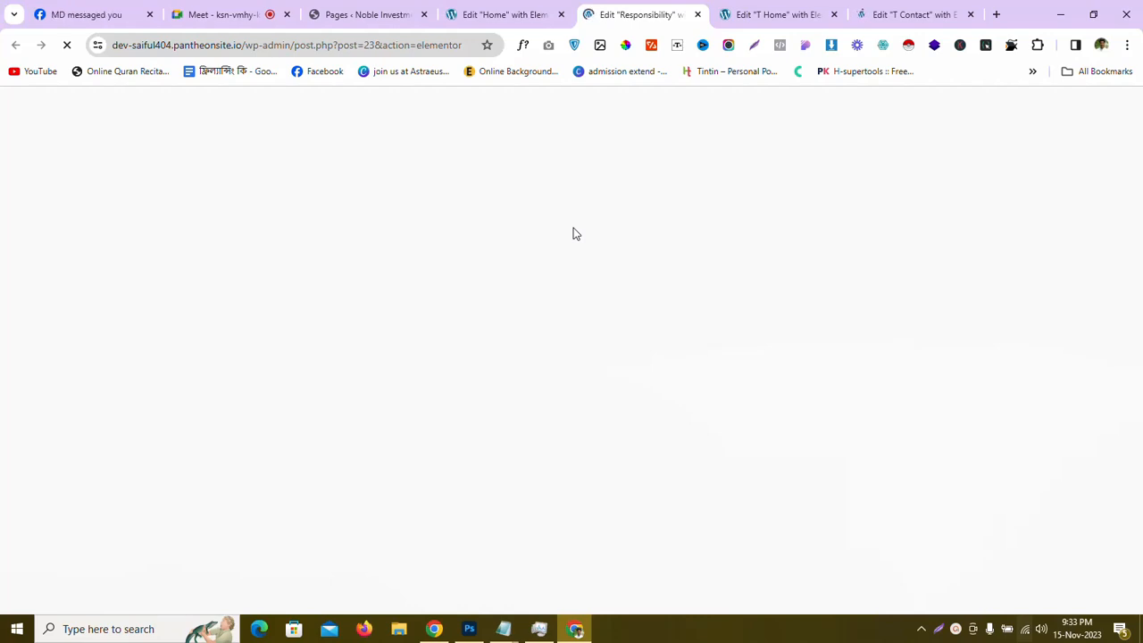
{"action": "left_click", "coordinate": [955, 629]}
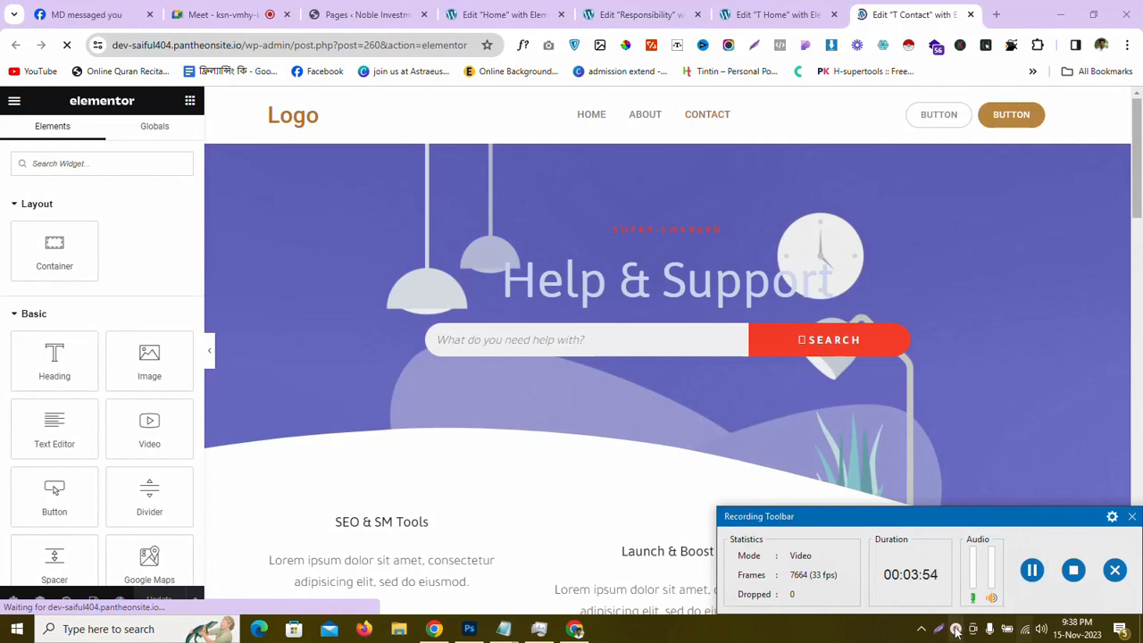
Check the global widgets available in the T Home editor and in the Responsibility editor
{"action": "left_click", "coordinate": [642, 15]}
{"action": "scroll", "coordinate": [652, 322], "scroll_direction": "down", "scroll_amount": 3}
{"action": "scroll", "coordinate": [661, 330], "scroll_direction": "up", "scroll_amount": 2}
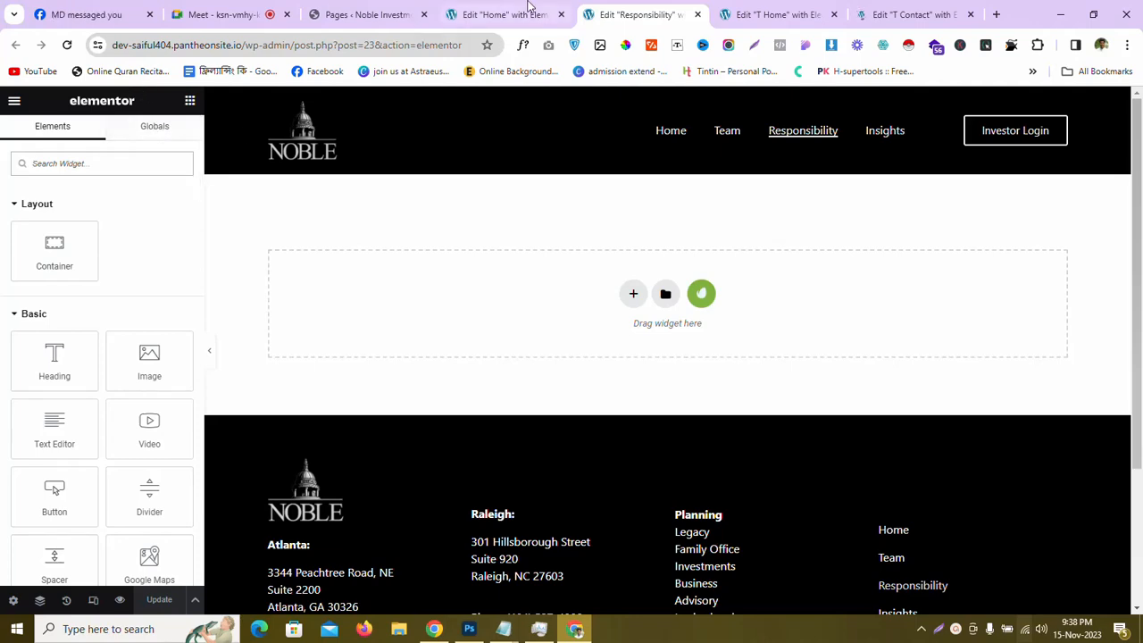
{"action": "left_click", "coordinate": [732, 12]}
{"action": "left_click", "coordinate": [161, 129]}
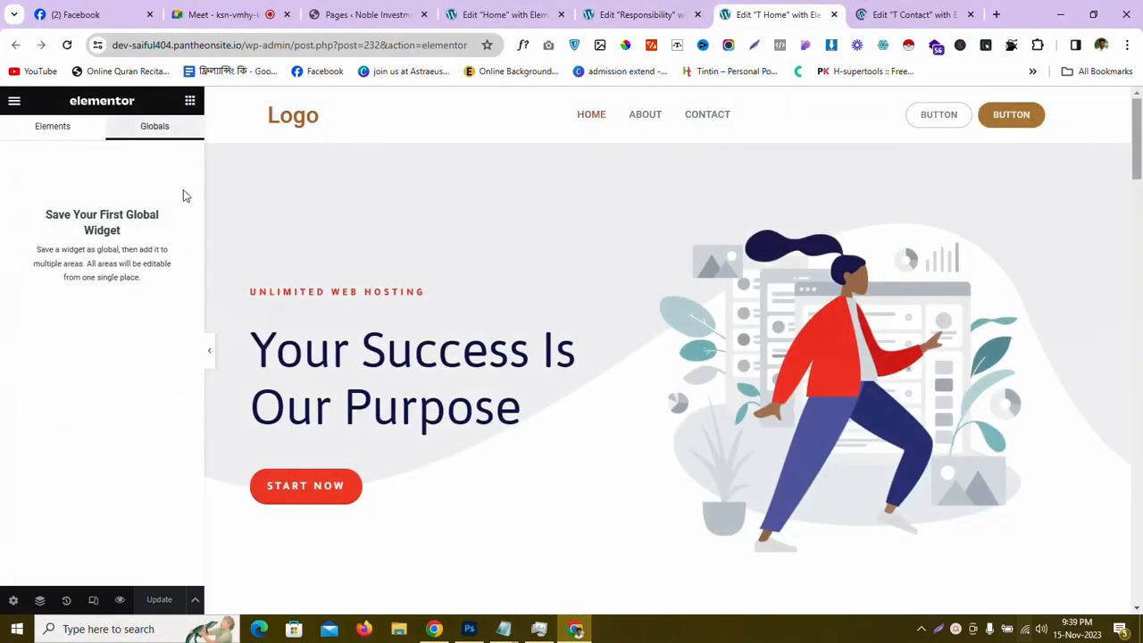
{"action": "left_click", "coordinate": [639, 15]}
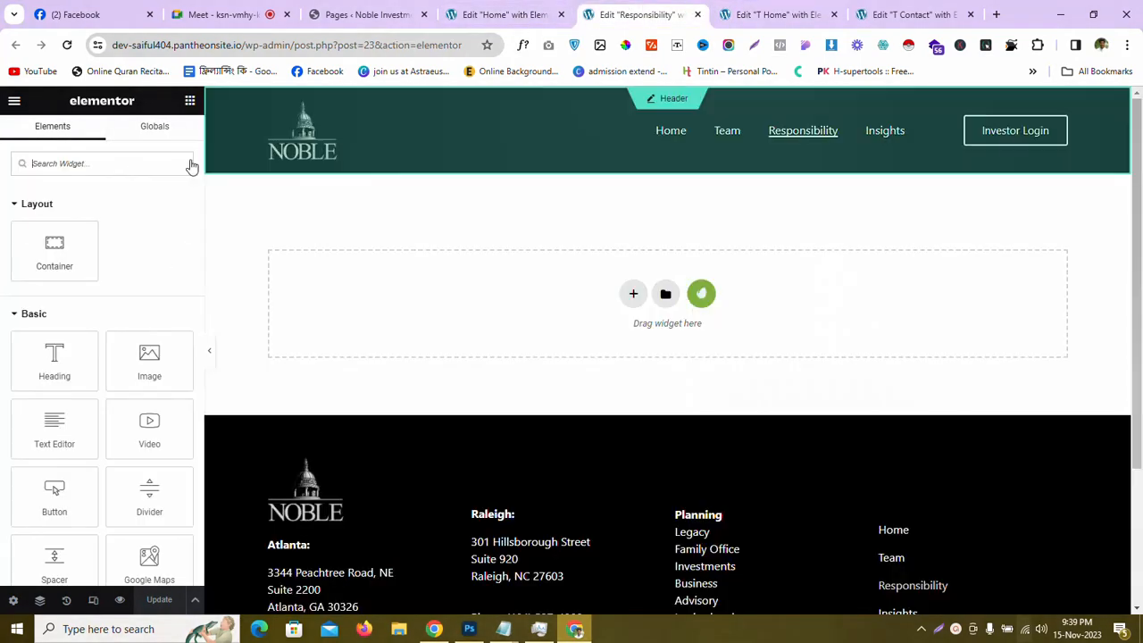
{"action": "left_click", "coordinate": [150, 128]}
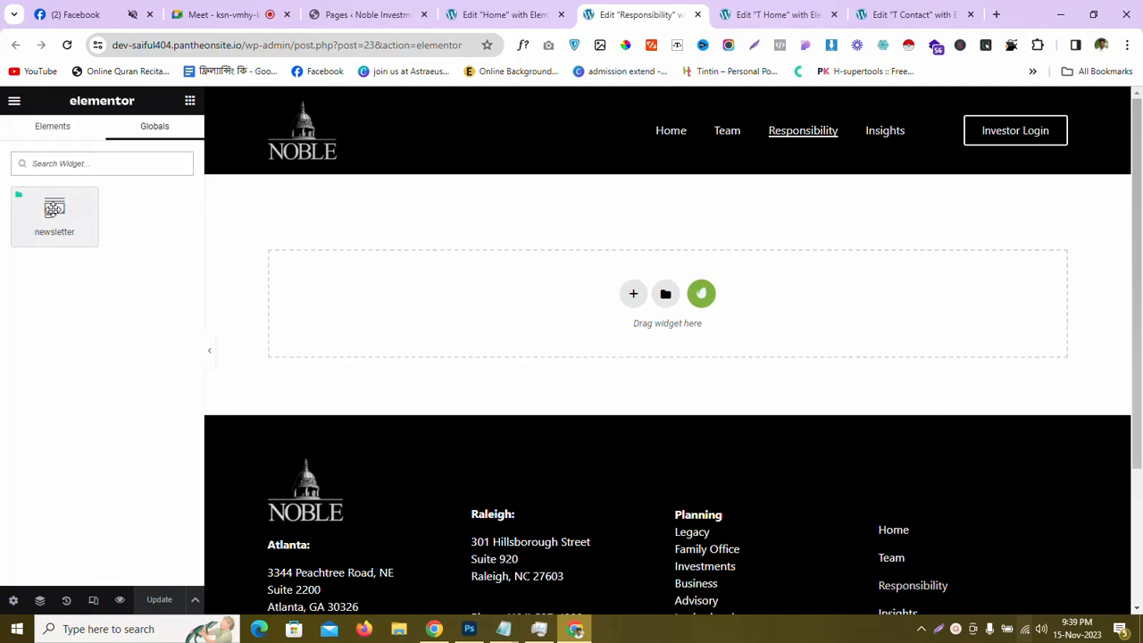
Add a container with column direction to the empty content area of the Responsibility page
{"action": "left_click_drag", "start_coordinate": [54, 209], "coordinate": [101, 232]}
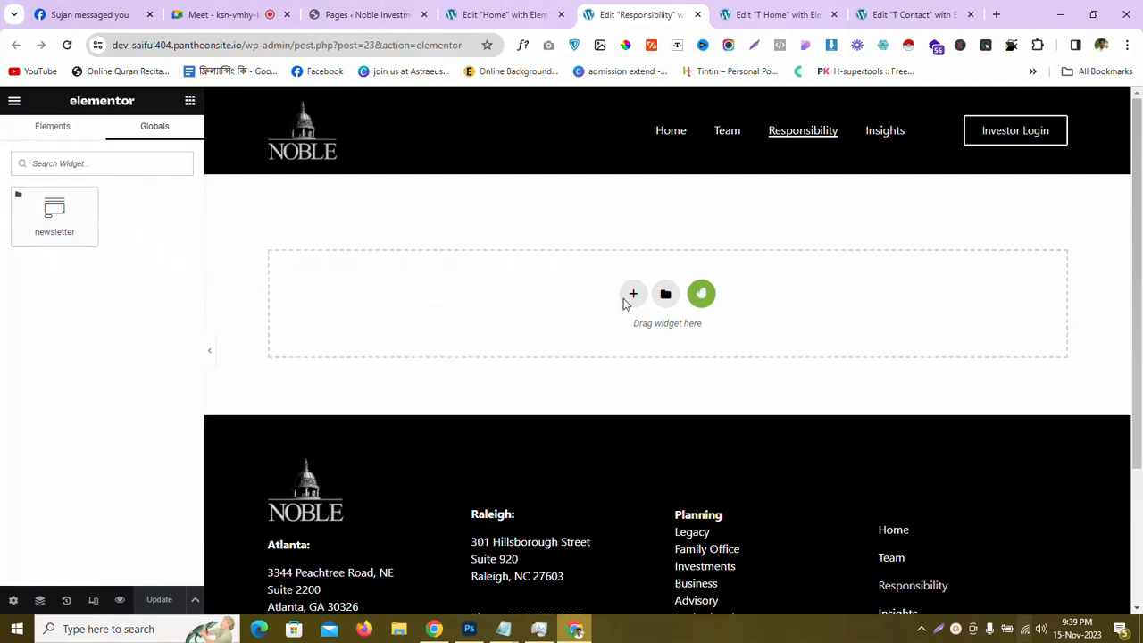
{"action": "left_click", "coordinate": [633, 293]}
{"action": "left_click", "coordinate": [474, 326]}
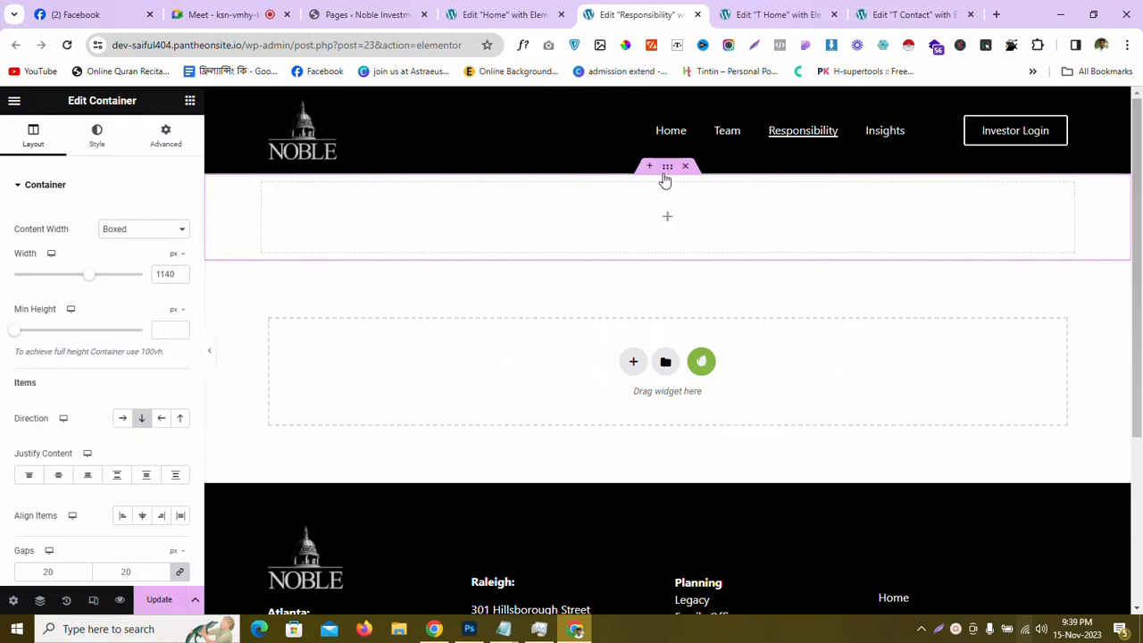
Unlink the new container's padding and set it to 50 px top and bottom and 0 on the sides
{"action": "left_click", "coordinate": [165, 135]}
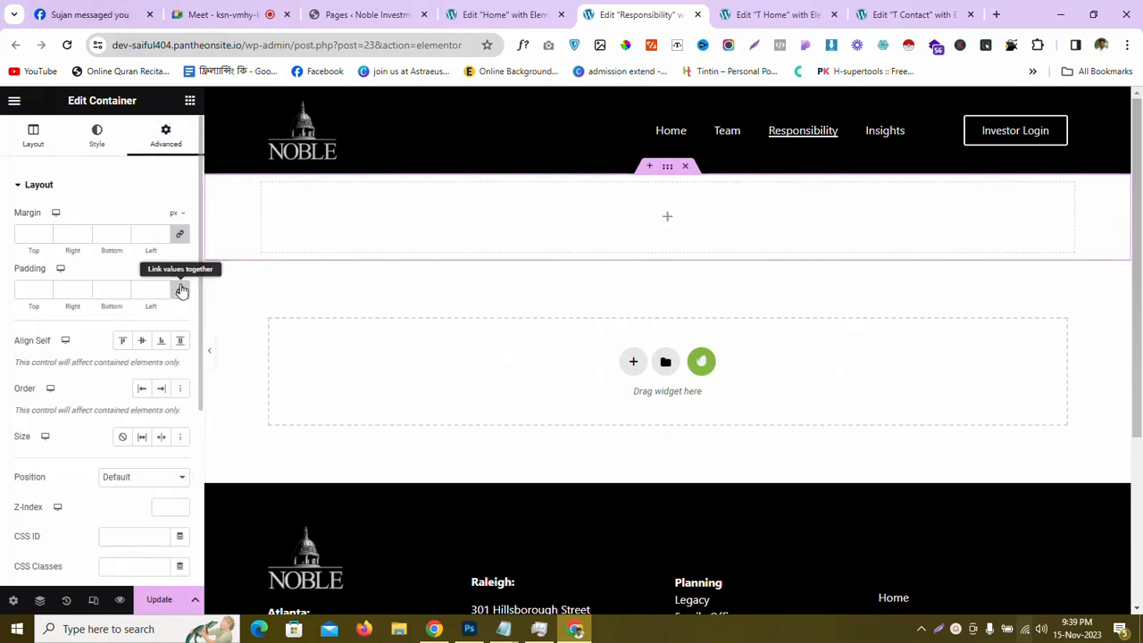
{"action": "left_click", "coordinate": [26, 291]}
{"action": "type", "text": "0"}
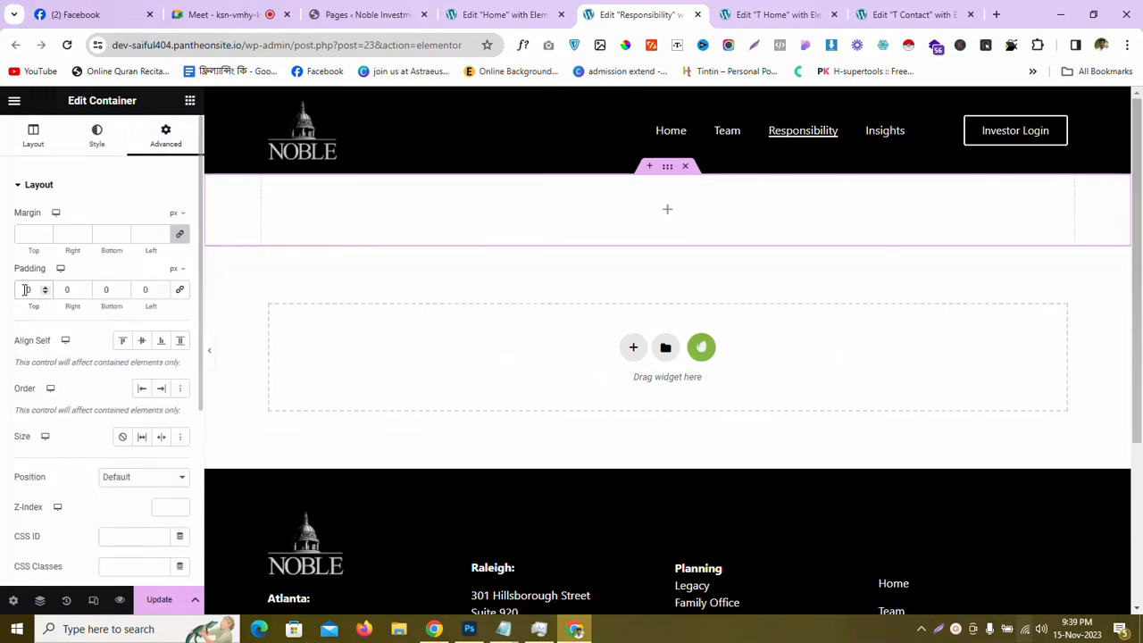
{"action": "type", "text": "5"}
{"action": "left_click", "coordinate": [101, 291]}
{"action": "type", "text": "5"}
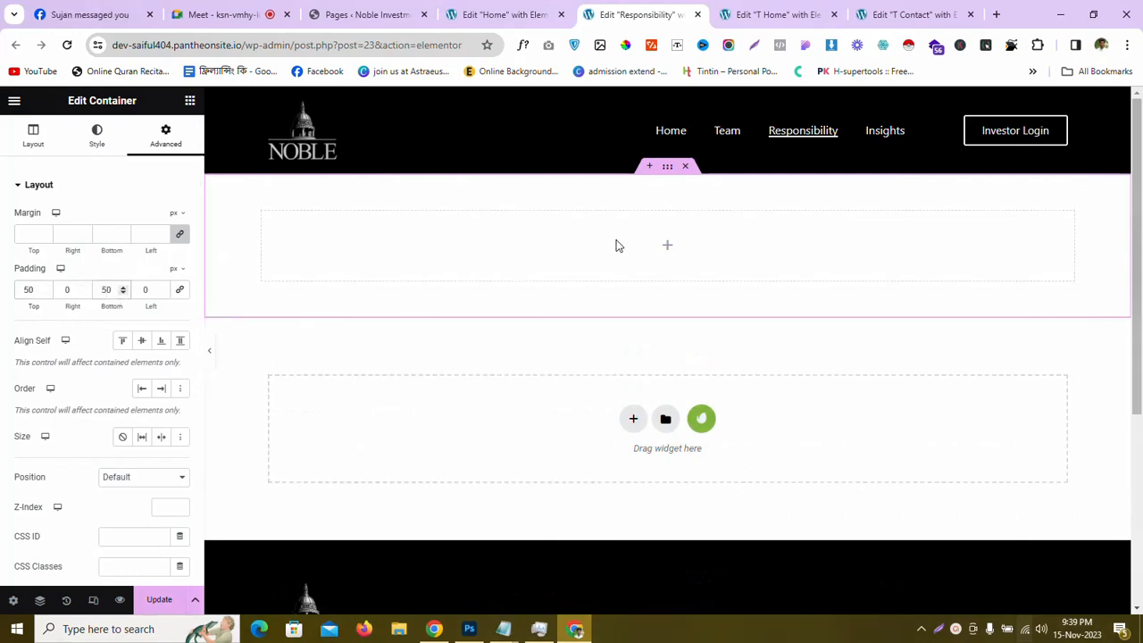
Place the newsletter global widget in the empty container on the Responsibility page and update the page
{"action": "left_click", "coordinate": [191, 100]}
{"action": "left_click", "coordinate": [155, 126]}
{"action": "left_click_drag", "start_coordinate": [54, 214], "coordinate": [599, 240]}
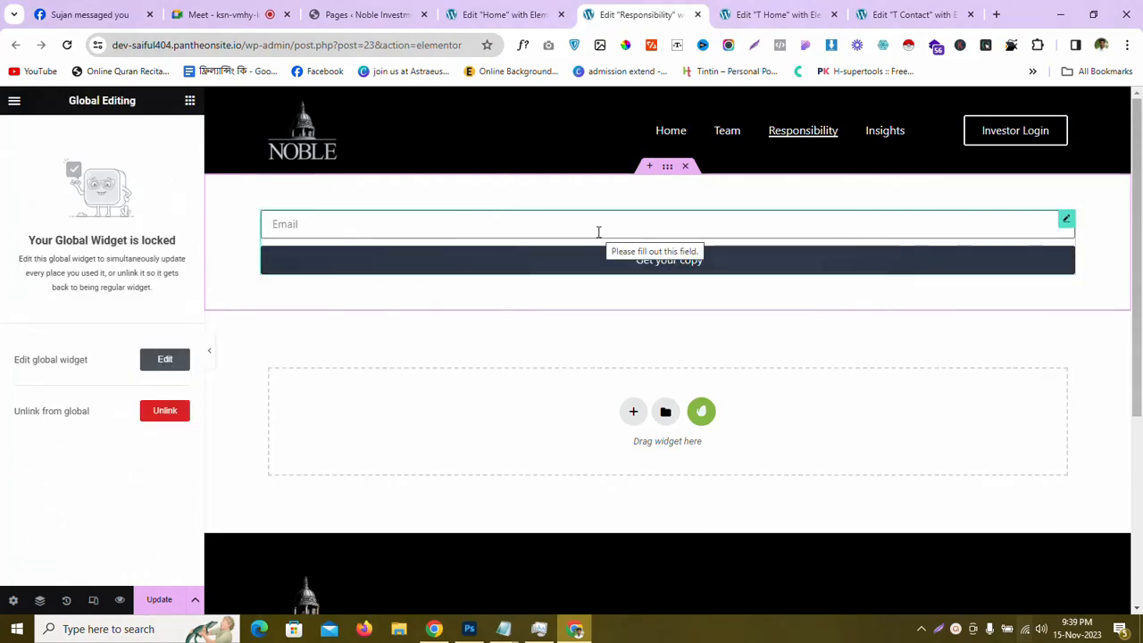
{"action": "left_click", "coordinate": [170, 606]}
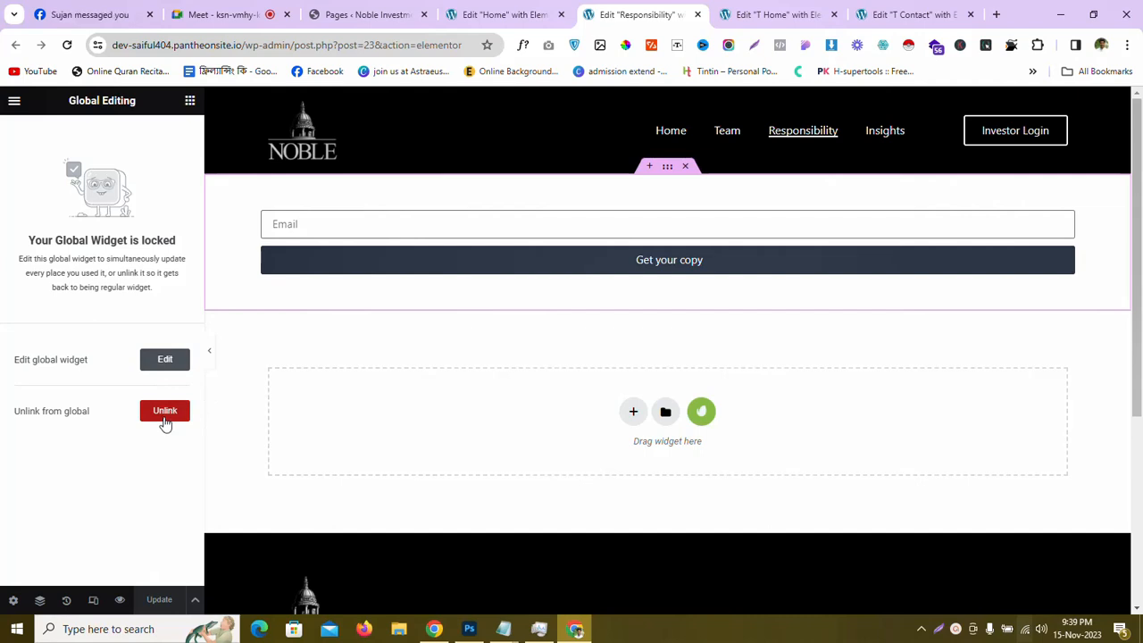
Edit the global newsletter form, set its submit button text to "your copy here", and save the update
{"action": "left_click", "coordinate": [155, 368]}
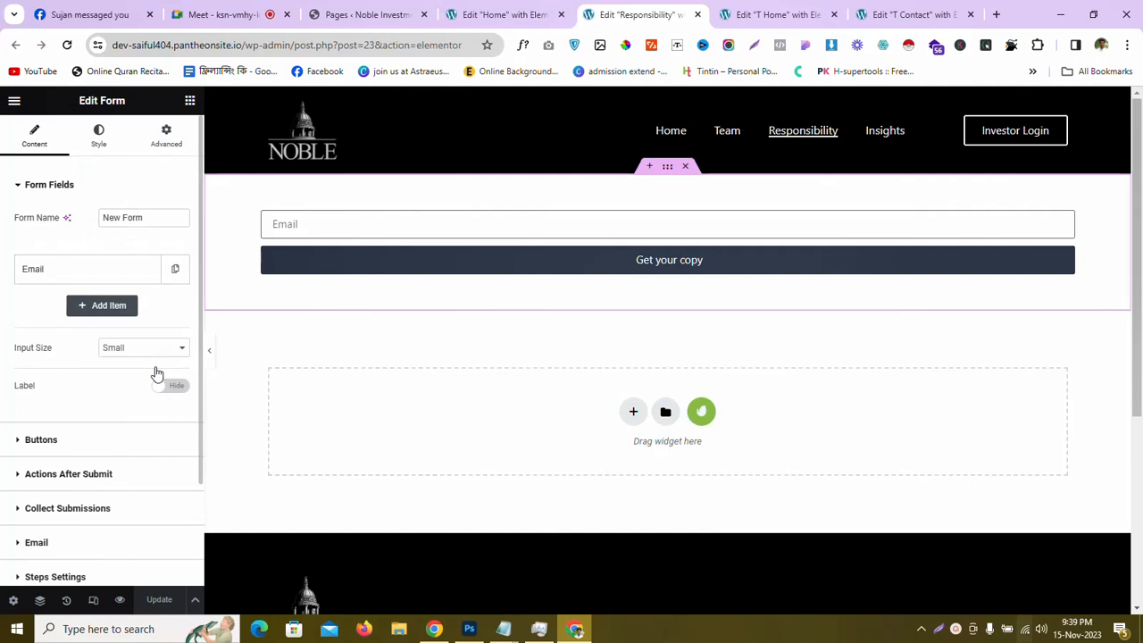
{"action": "scroll", "coordinate": [80, 442], "scroll_direction": "down", "scroll_amount": 3}
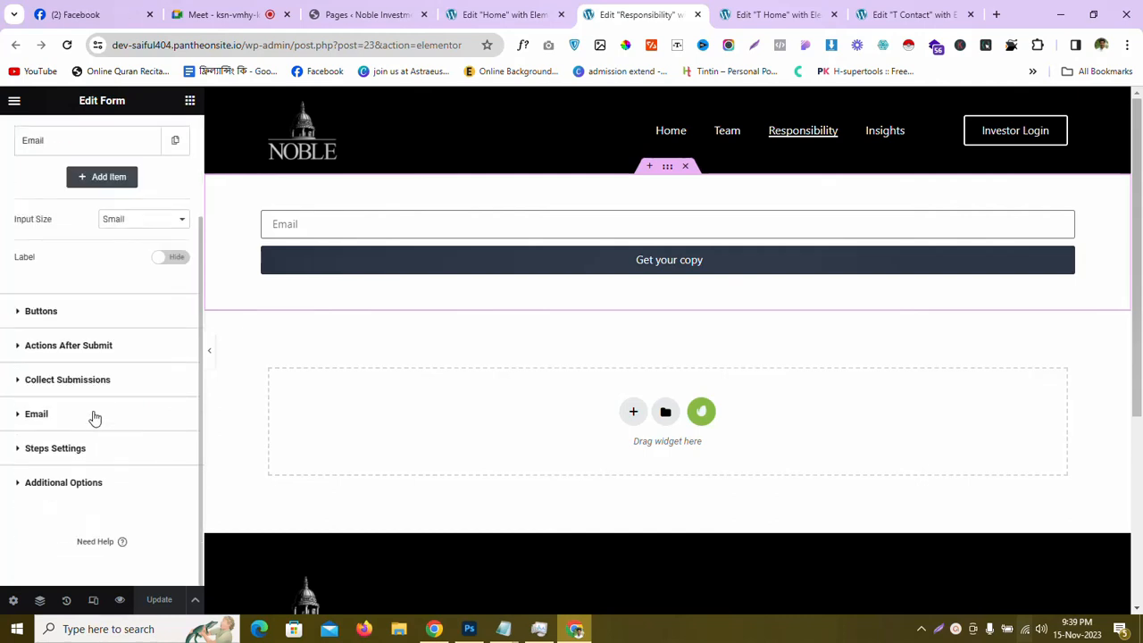
{"action": "left_click", "coordinate": [97, 421]}
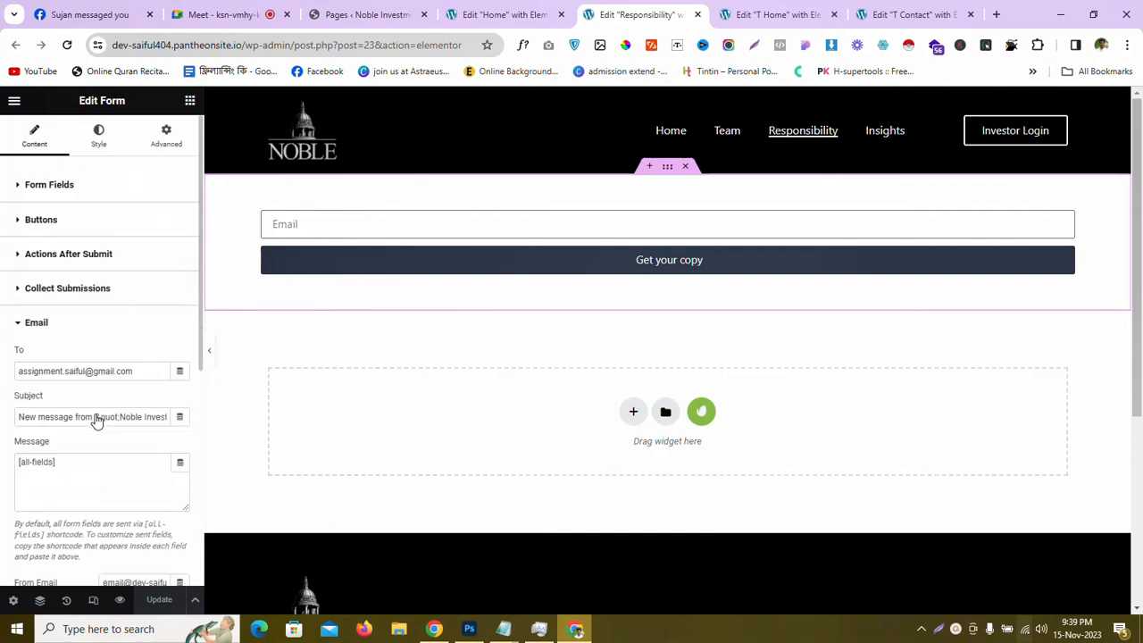
{"action": "left_click", "coordinate": [111, 220]}
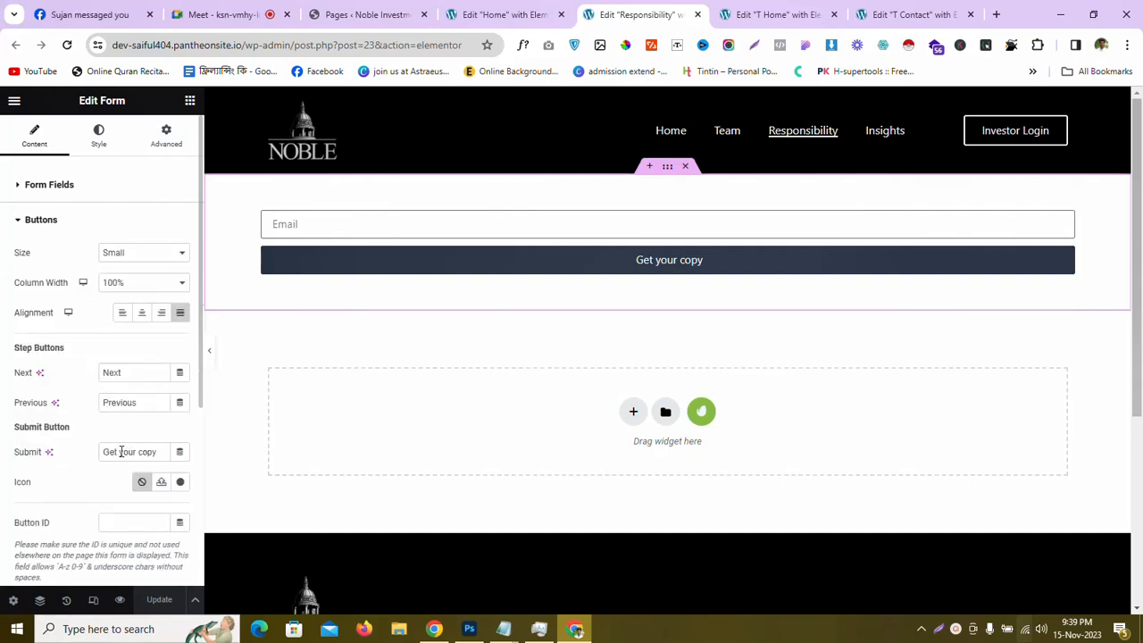
{"action": "left_click_drag", "start_coordinate": [119, 452], "coordinate": [81, 456]}
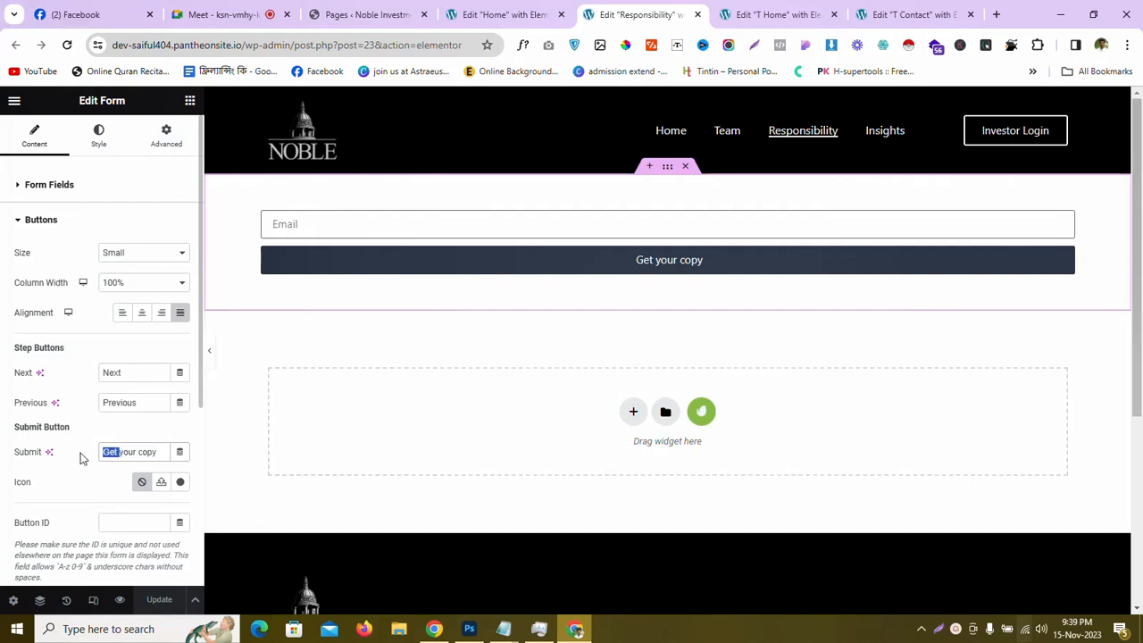
{"action": "key", "text": "BackSpace"}
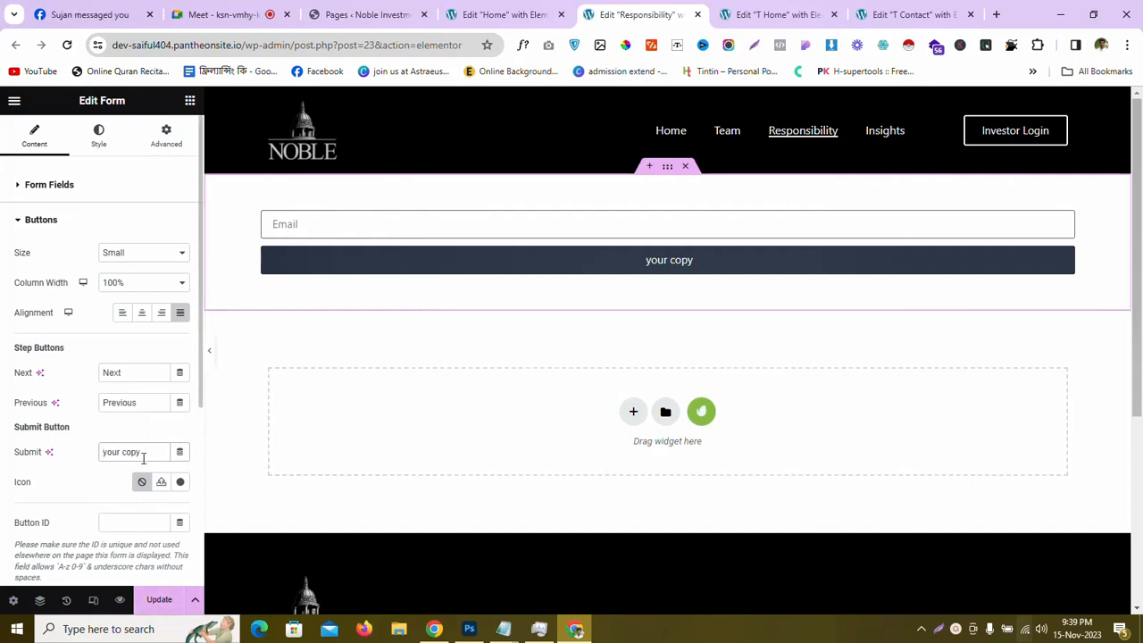
{"action": "type", "text": "hre"}
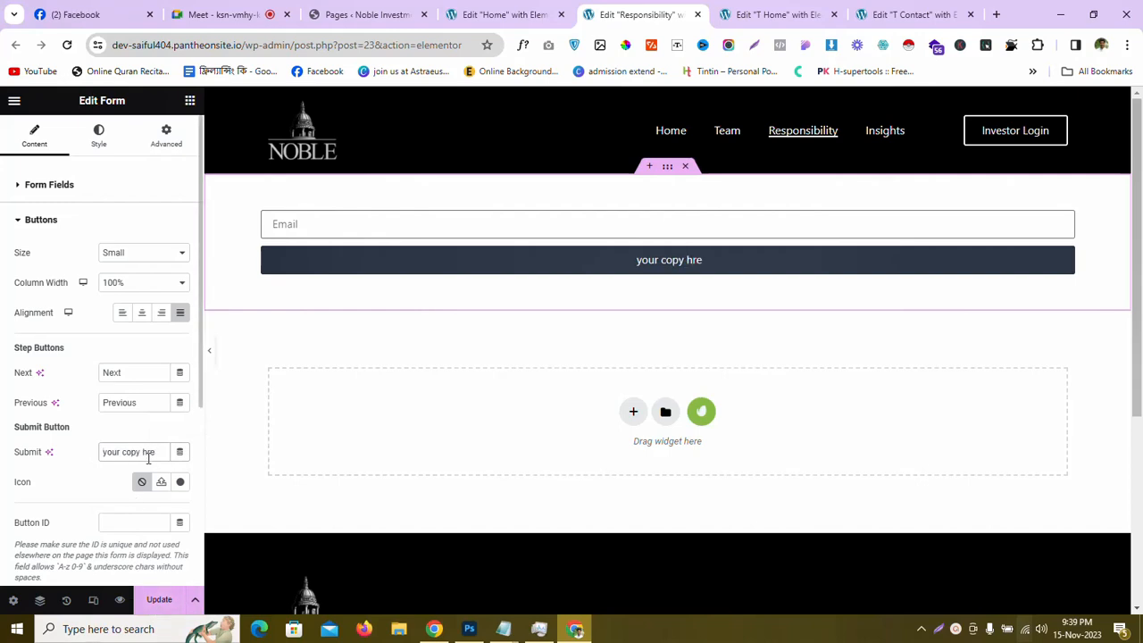
{"action": "key", "text": "BackSpace"}
{"action": "key", "text": "BackSpace"}
{"action": "type", "text": "ere"}
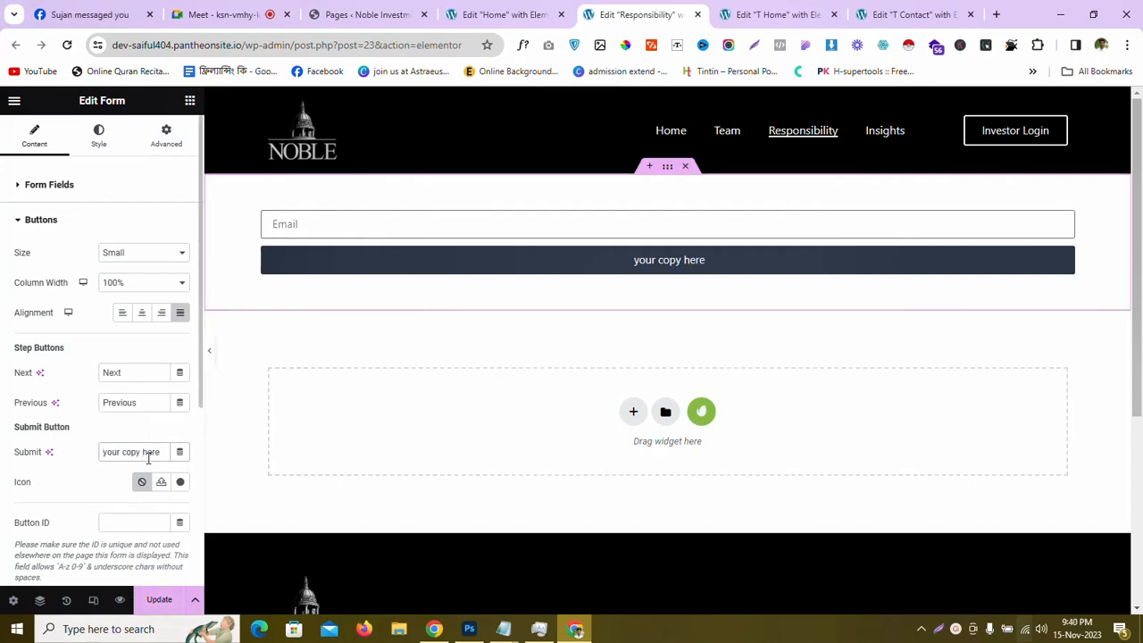
{"action": "left_click", "coordinate": [158, 603]}
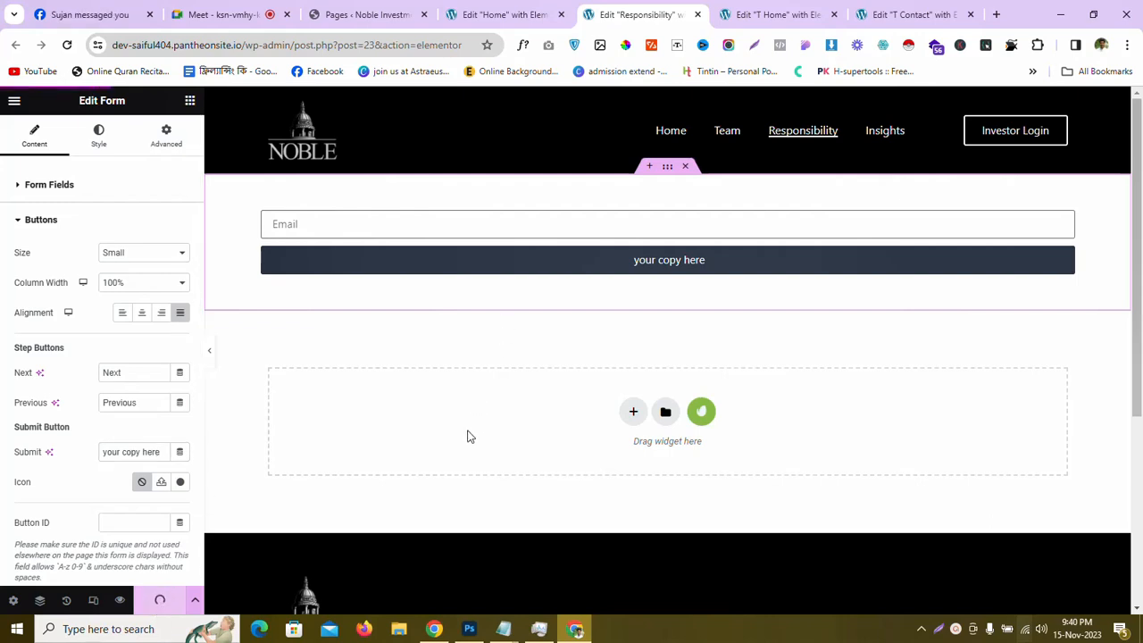
Check the newsletter form in the Home page editor and open a preview of the Home page
{"action": "left_click", "coordinate": [500, 14]}
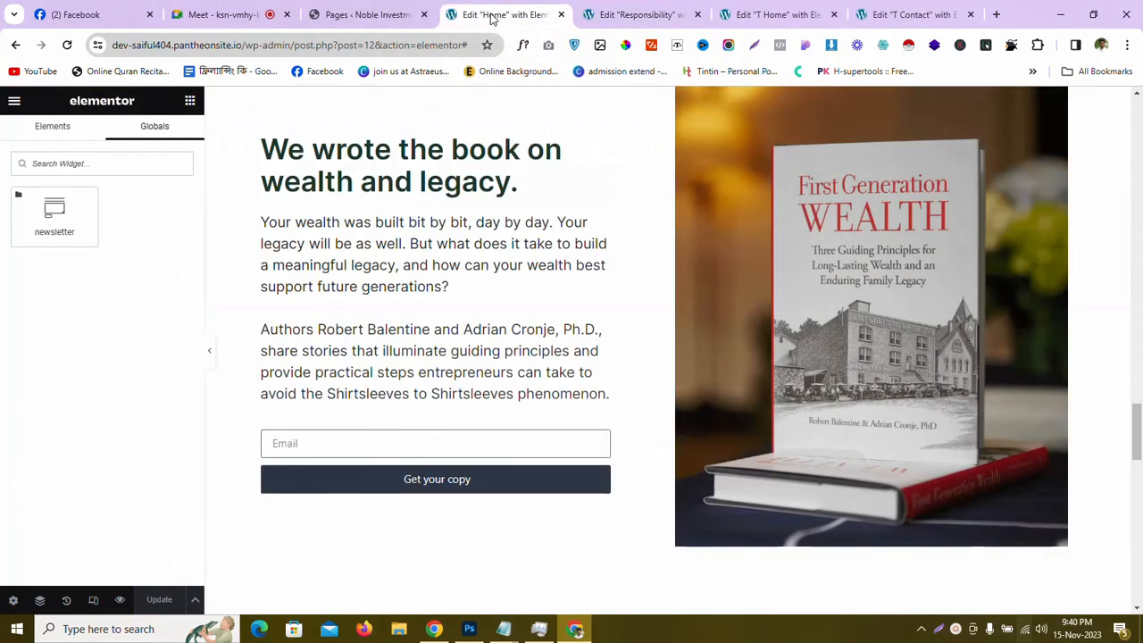
{"action": "scroll", "coordinate": [286, 461], "scroll_direction": "up", "scroll_amount": 10}
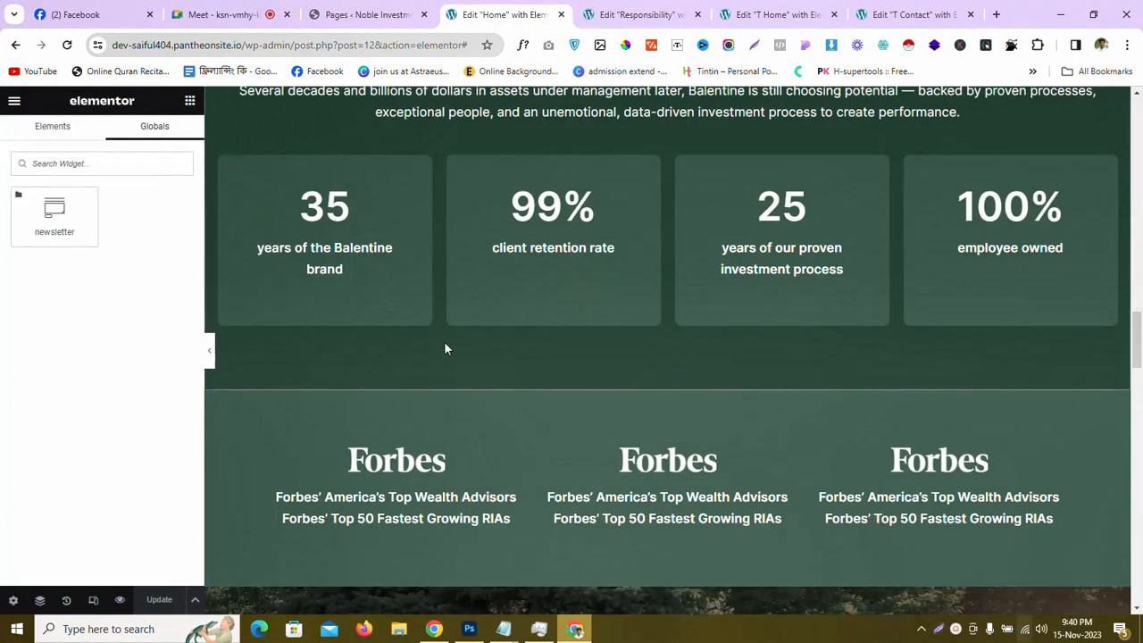
{"action": "scroll", "coordinate": [444, 341], "scroll_direction": "down", "scroll_amount": 7}
{"action": "scroll", "coordinate": [420, 374], "scroll_direction": "down", "scroll_amount": 4}
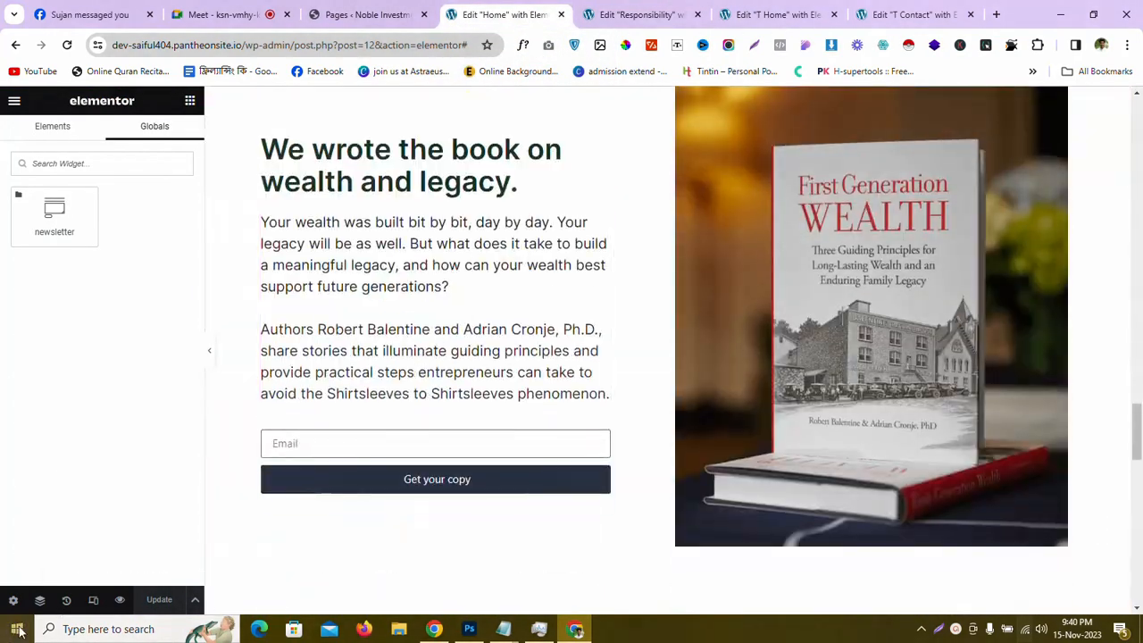
{"action": "left_click", "coordinate": [119, 600]}
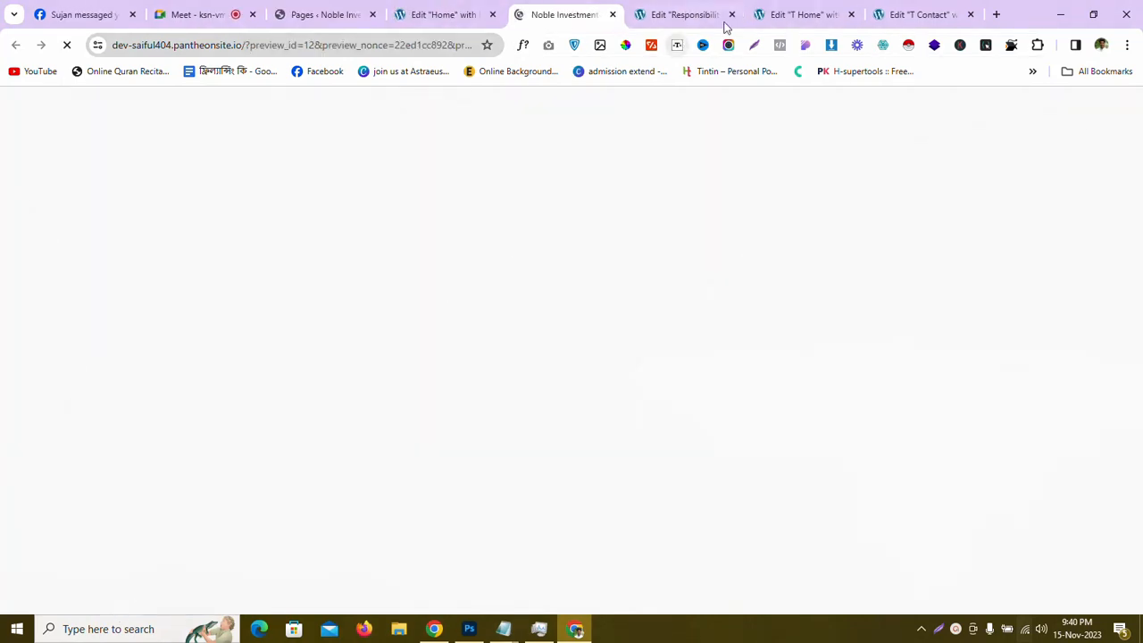
{"action": "left_click", "coordinate": [666, 15]}
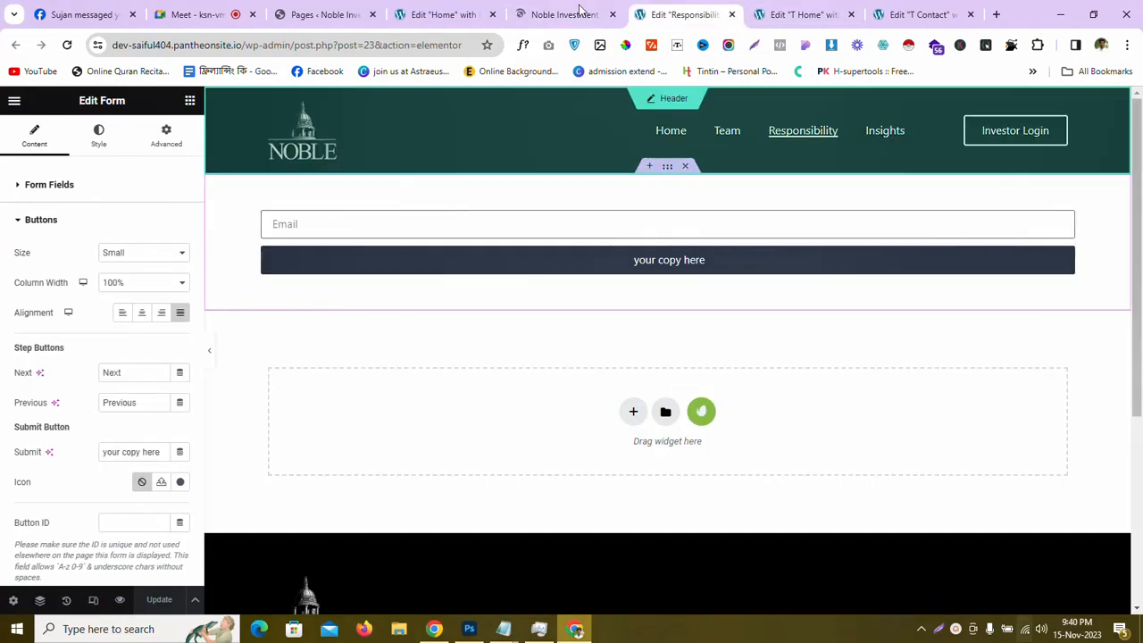
{"action": "left_click", "coordinate": [582, 9]}
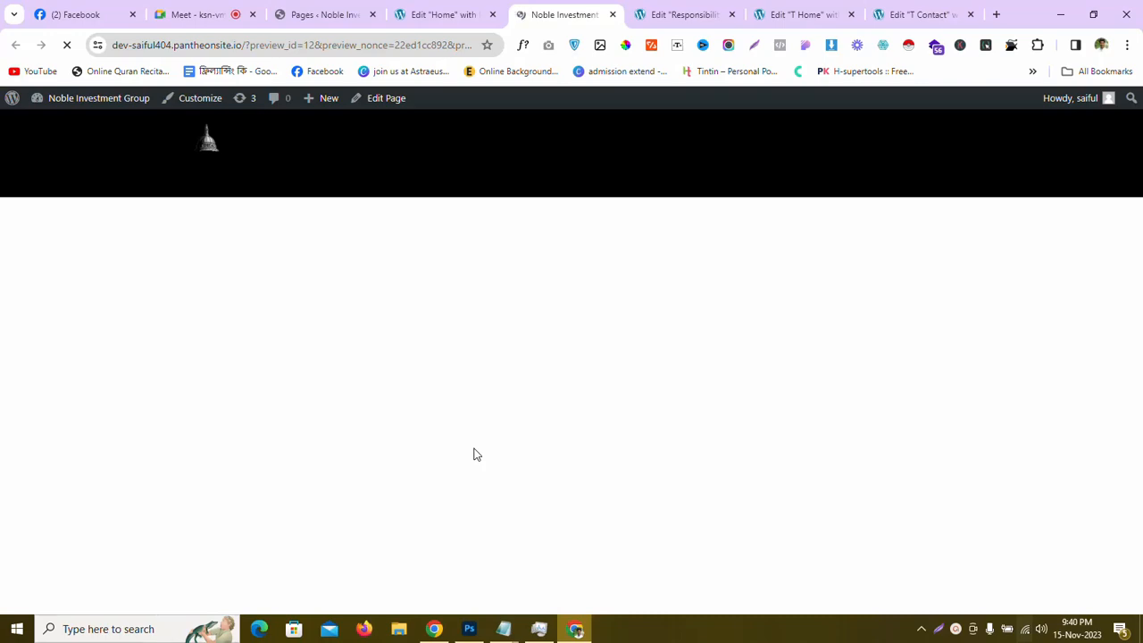
Examine the newsletter form's button text in the Home page preview
{"action": "scroll", "coordinate": [475, 455], "scroll_direction": "down", "scroll_amount": 15}
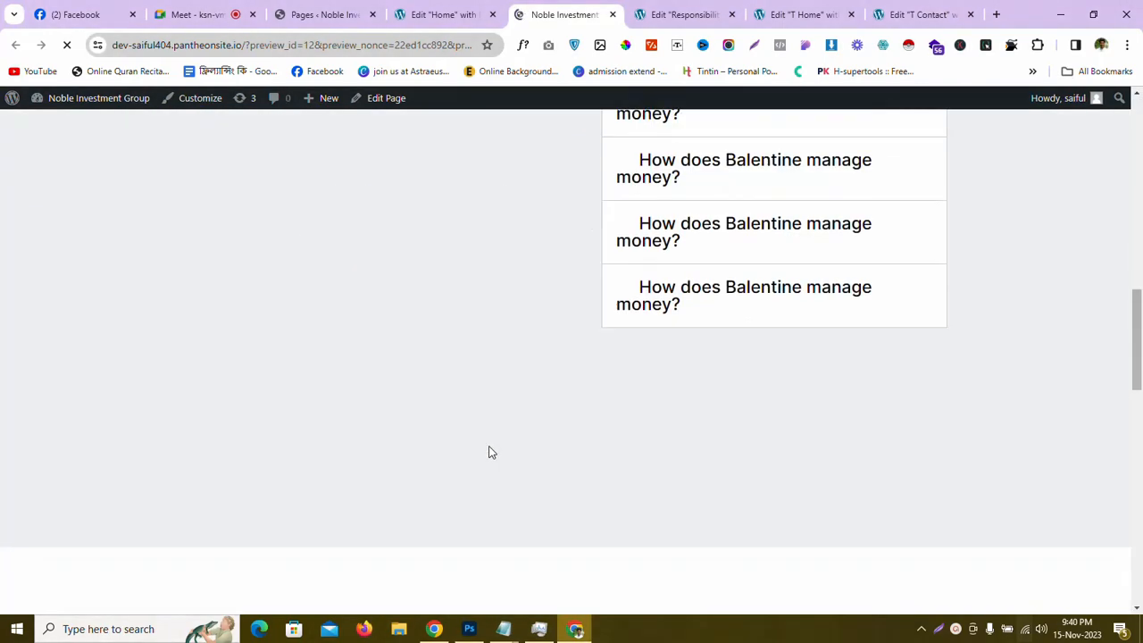
{"action": "scroll", "coordinate": [491, 450], "scroll_direction": "down", "scroll_amount": 2}
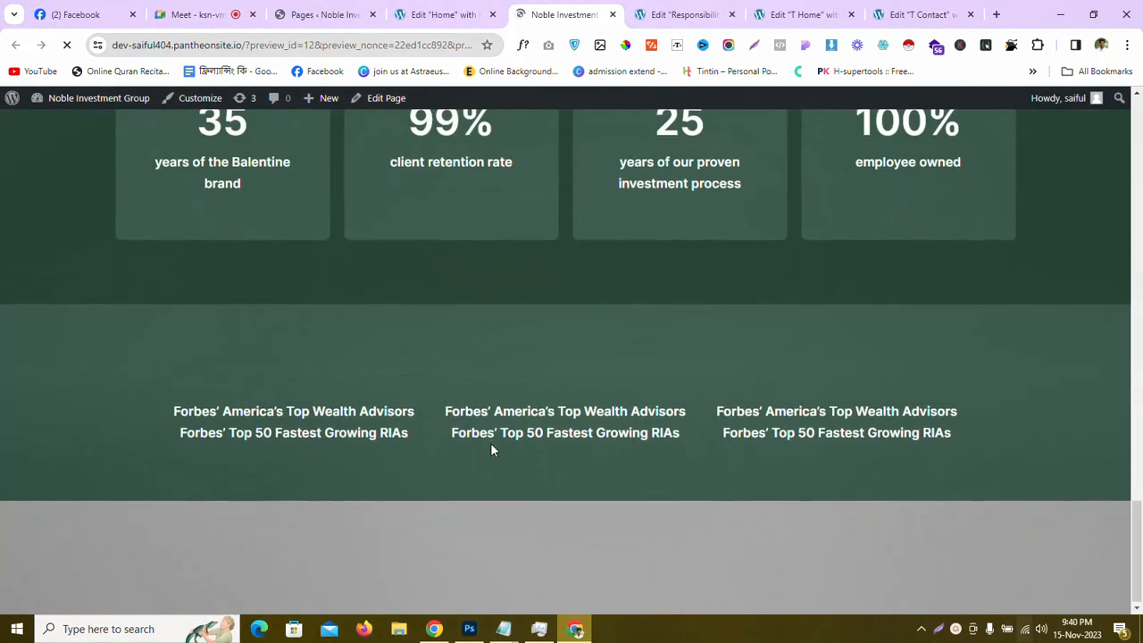
{"action": "scroll", "coordinate": [491, 450], "scroll_direction": "up", "scroll_amount": 10}
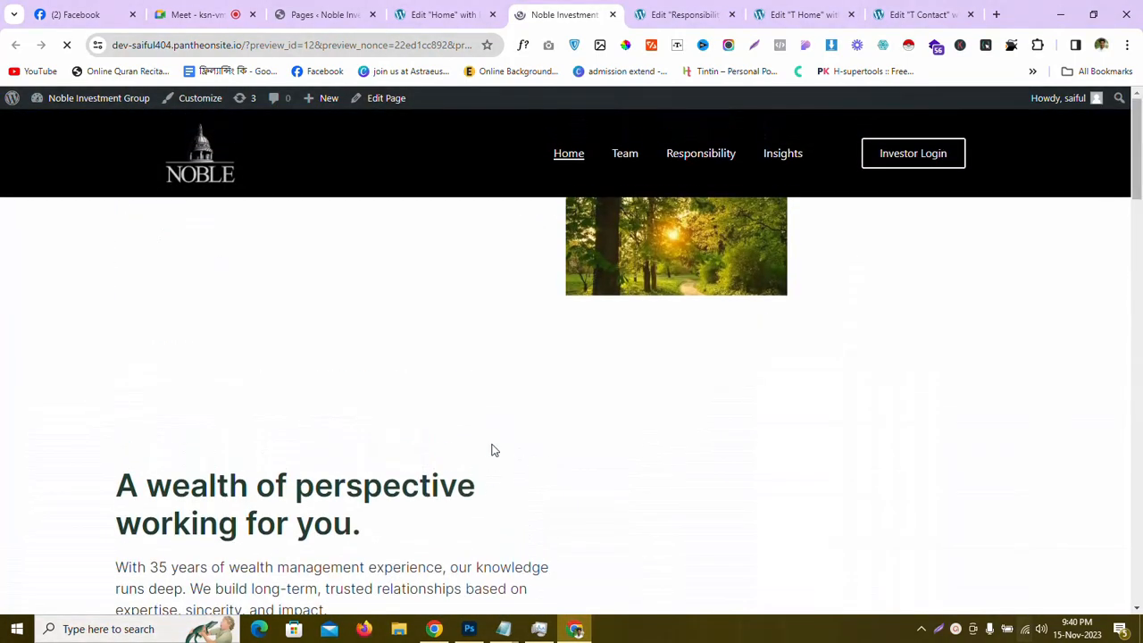
{"action": "scroll", "coordinate": [492, 449], "scroll_direction": "down", "scroll_amount": 8}
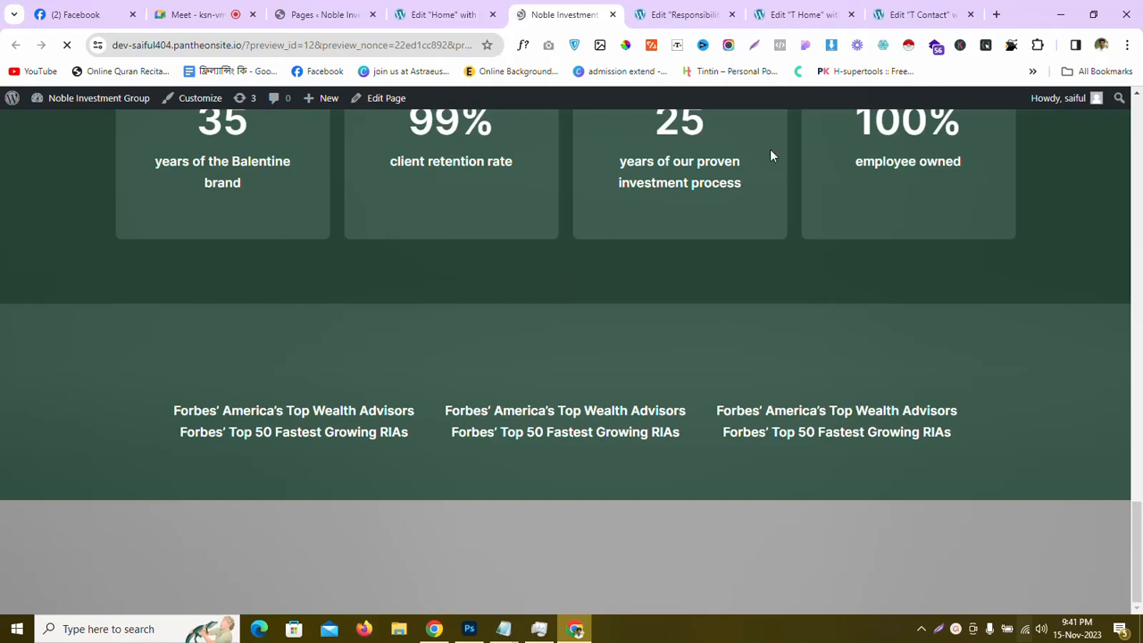
{"action": "left_click", "coordinate": [443, 14]}
{"action": "left_click", "coordinate": [563, 14]}
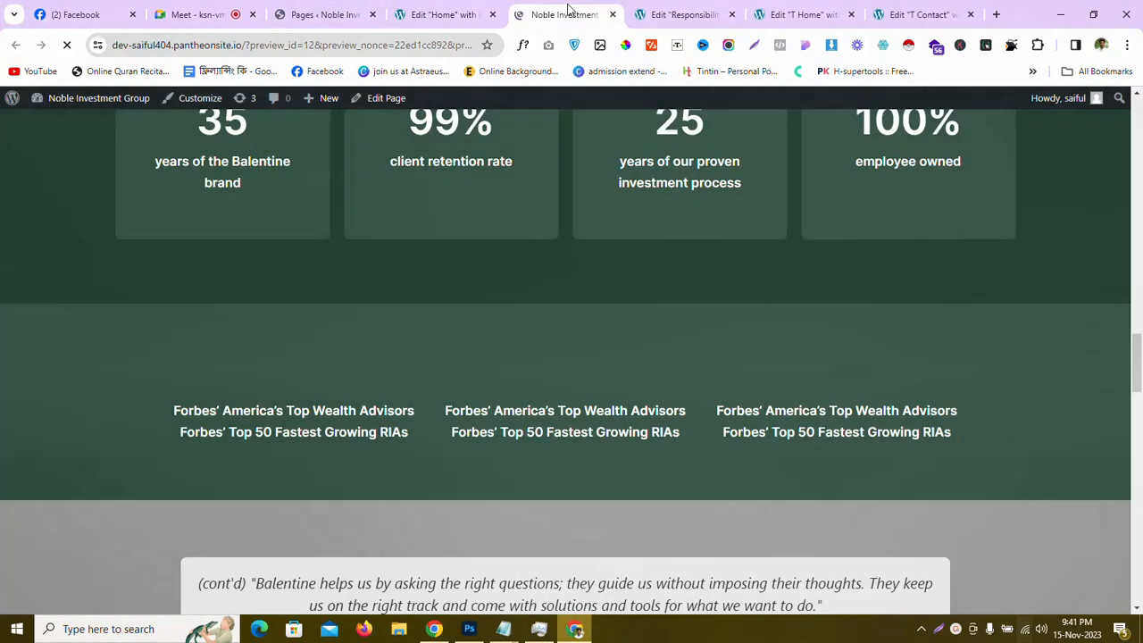
{"action": "scroll", "coordinate": [535, 428], "scroll_direction": "down", "scroll_amount": 1}
{"action": "scroll", "coordinate": [536, 429], "scroll_direction": "down", "scroll_amount": 10}
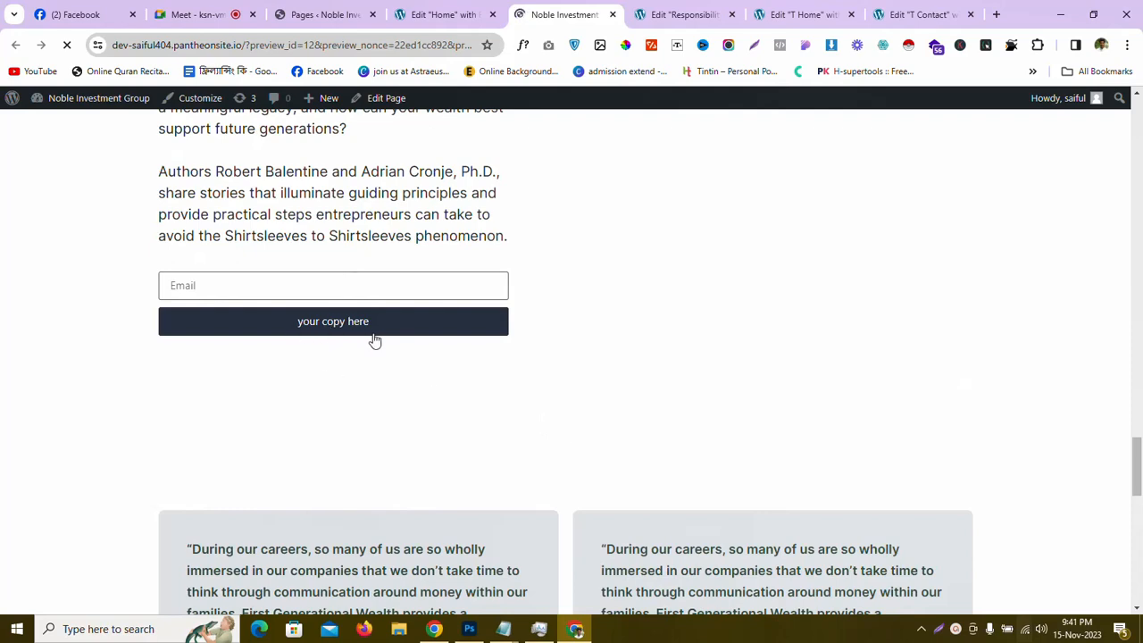
Add the newsletter global widget to the T Contact page, directly below the Help & Support search bar
{"action": "left_click", "coordinate": [688, 12]}
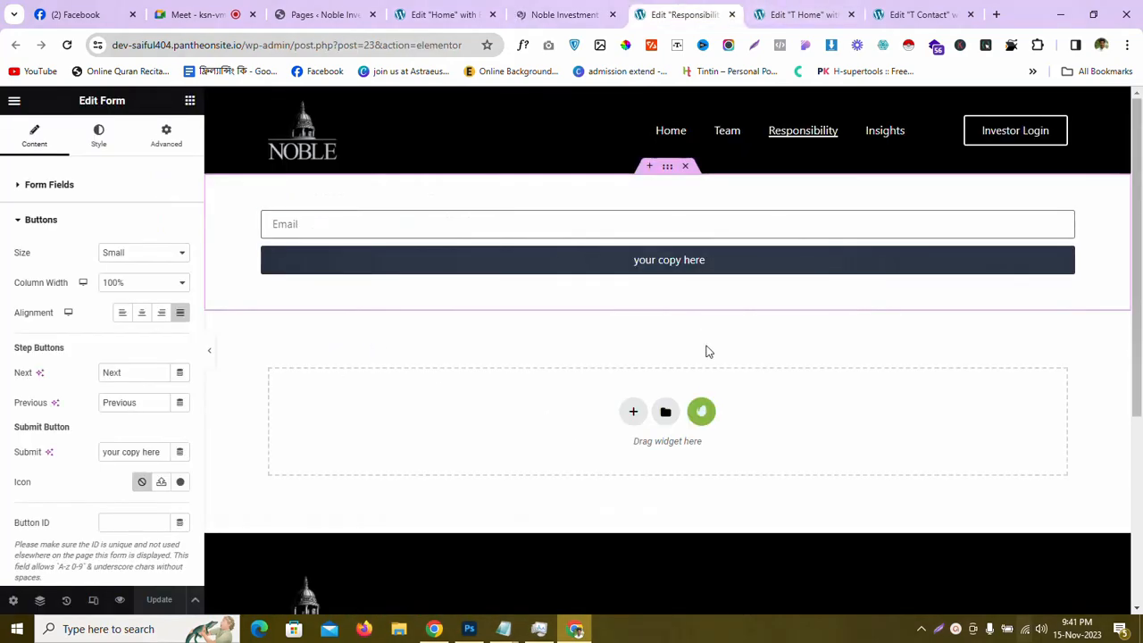
{"action": "left_click", "coordinate": [801, 10]}
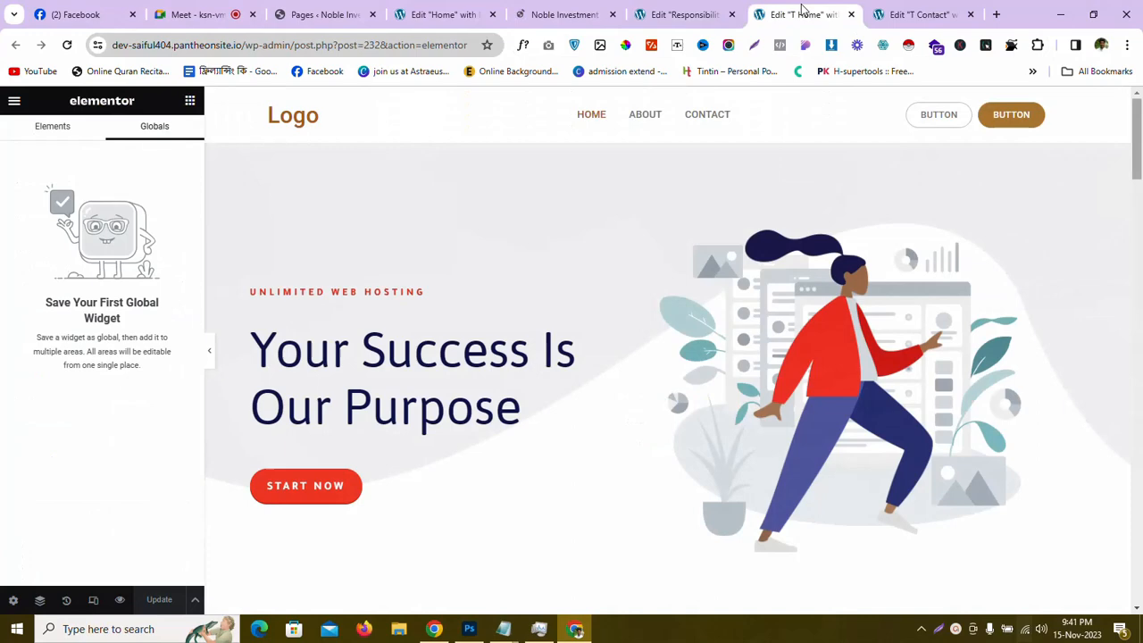
{"action": "left_click", "coordinate": [924, 14]}
{"action": "scroll", "coordinate": [494, 301], "scroll_direction": "down", "scroll_amount": 1}
{"action": "scroll", "coordinate": [494, 301], "scroll_direction": "down", "scroll_amount": 1}
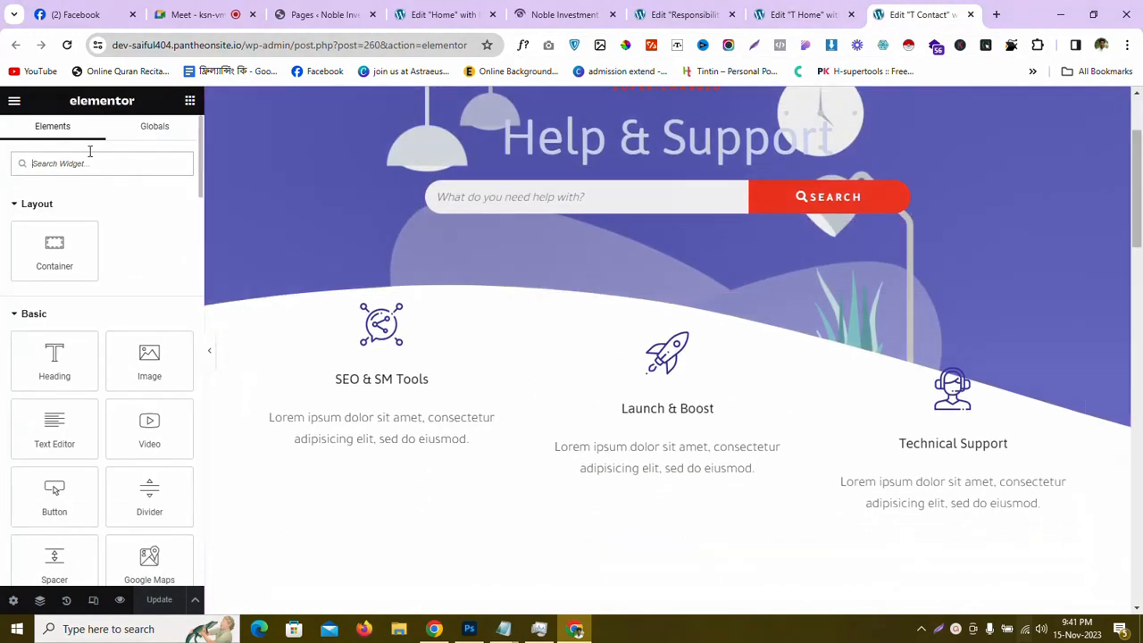
{"action": "left_click", "coordinate": [171, 127]}
{"action": "left_click_drag", "start_coordinate": [55, 214], "coordinate": [514, 236]}
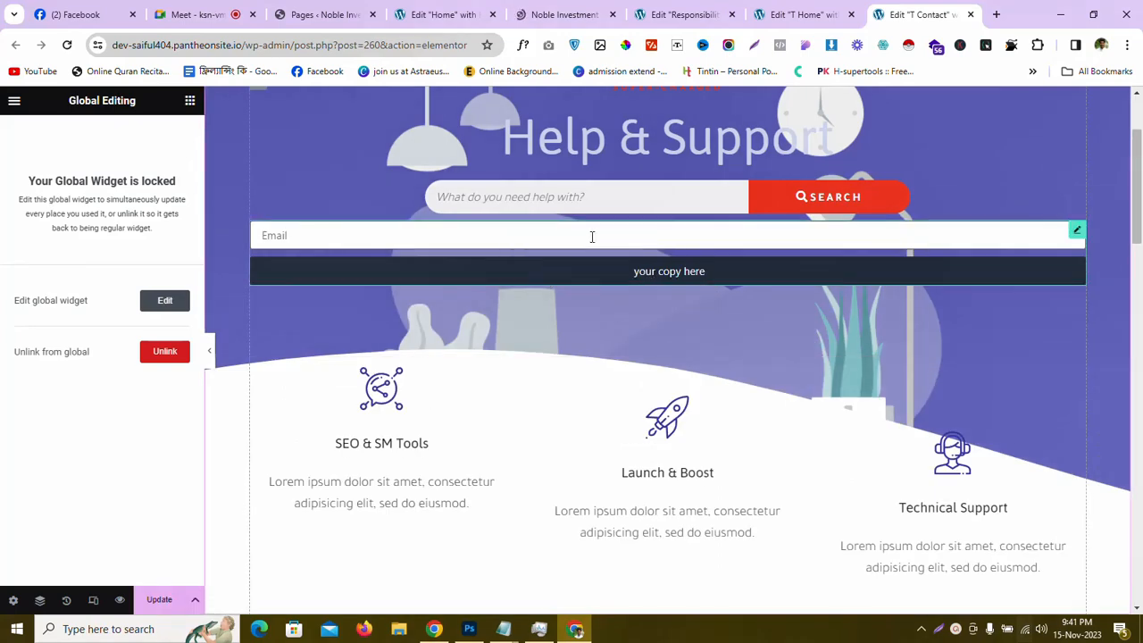
Unlink the newsletter form on the T Contact page from its global widget and reselect it for editing
{"action": "left_click", "coordinate": [177, 357]}
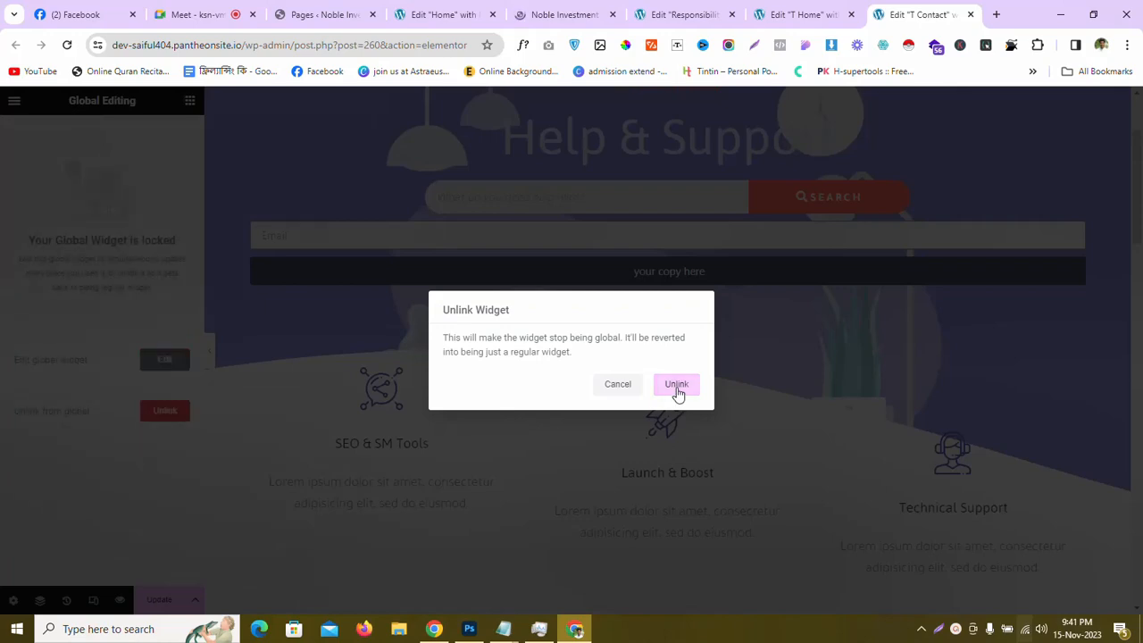
{"action": "left_click", "coordinate": [676, 386]}
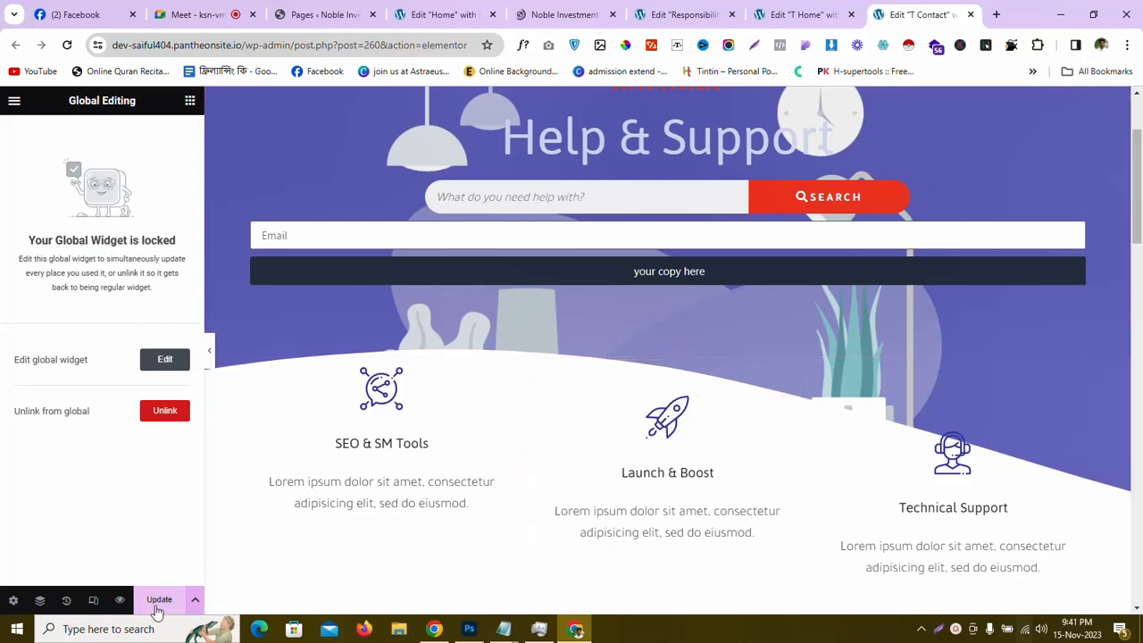
{"action": "left_click", "coordinate": [163, 411]}
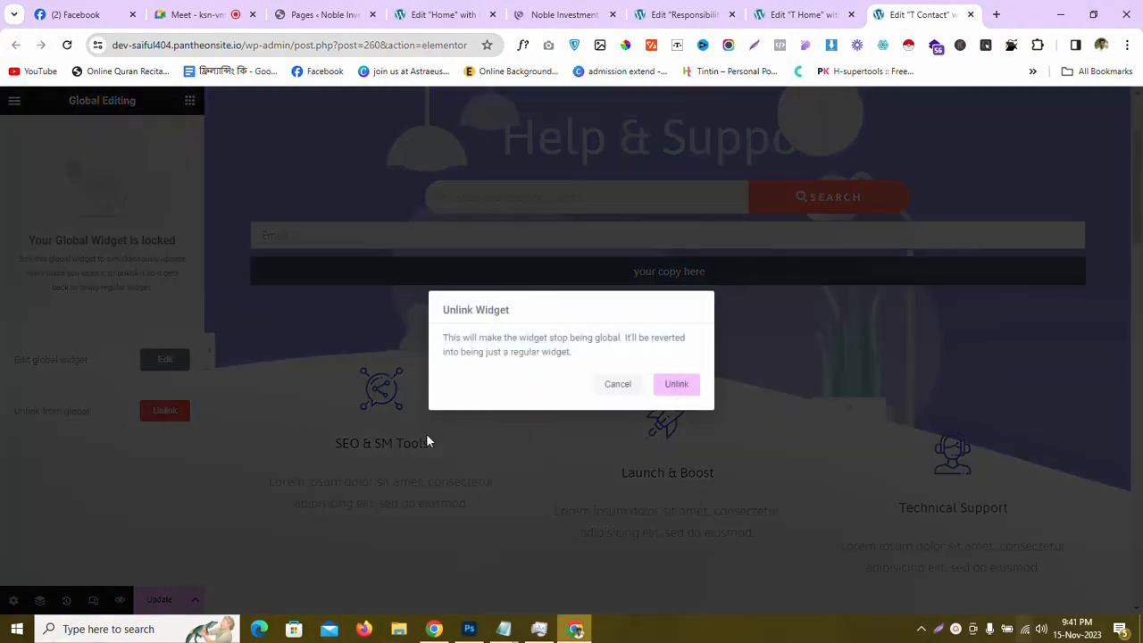
{"action": "left_click", "coordinate": [678, 385]}
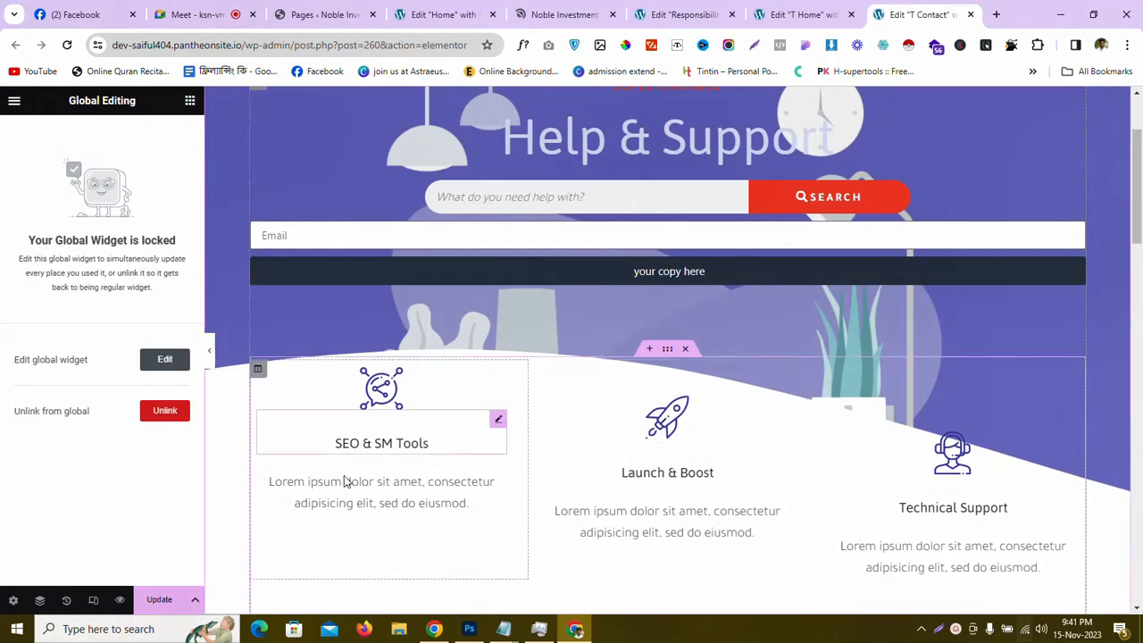
{"action": "left_click", "coordinate": [591, 240]}
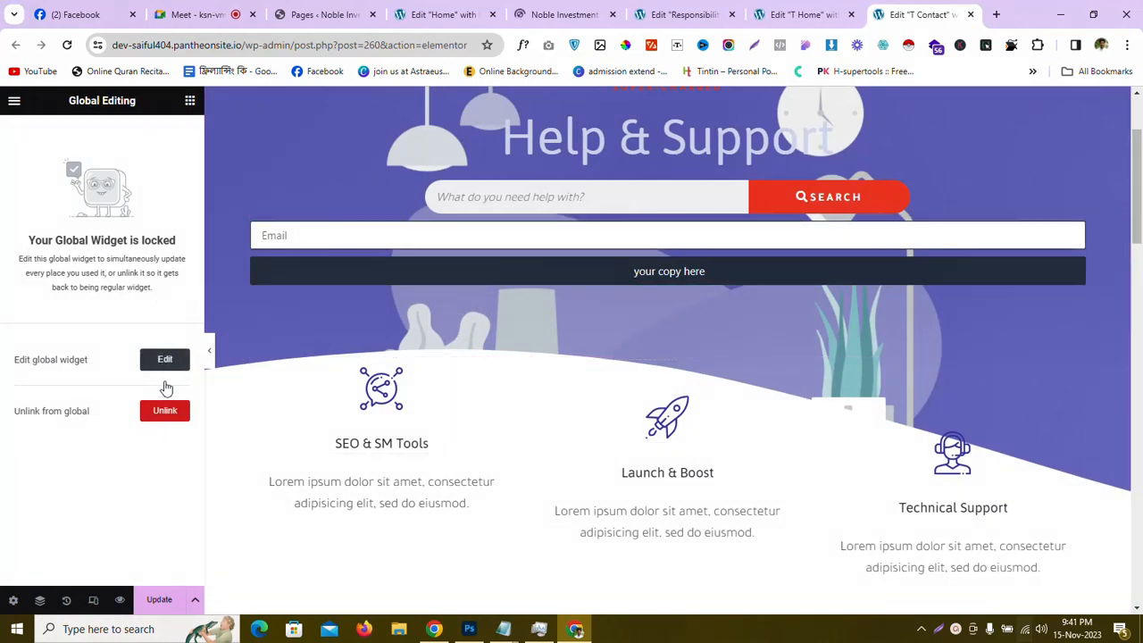
{"action": "left_click", "coordinate": [458, 202]}
{"action": "left_click", "coordinate": [437, 232]}
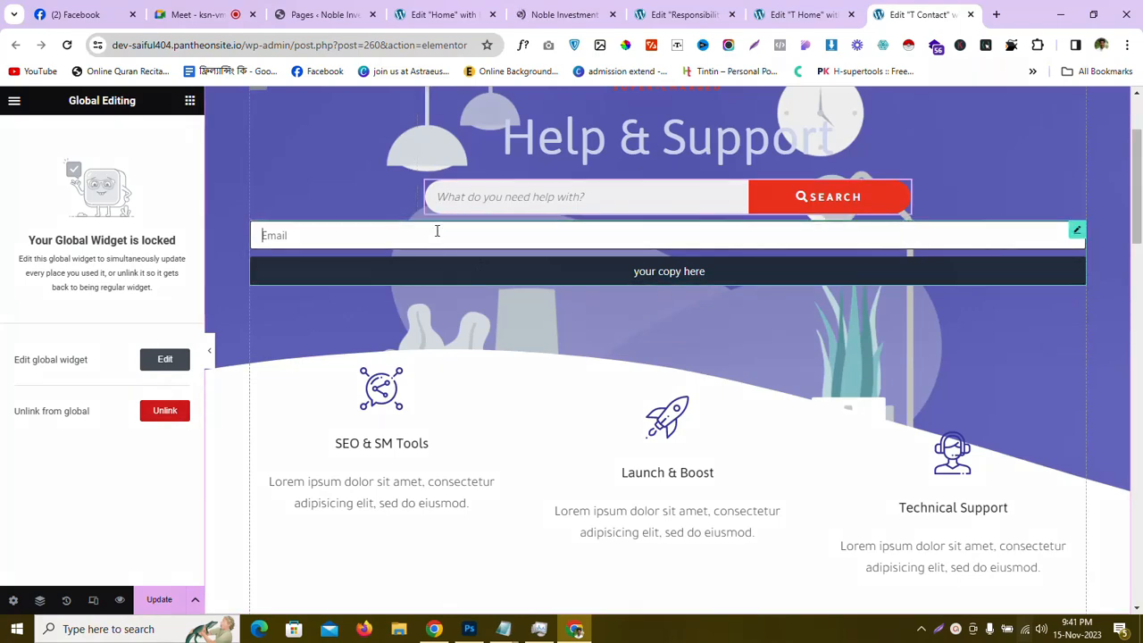
{"action": "left_click", "coordinate": [15, 104]}
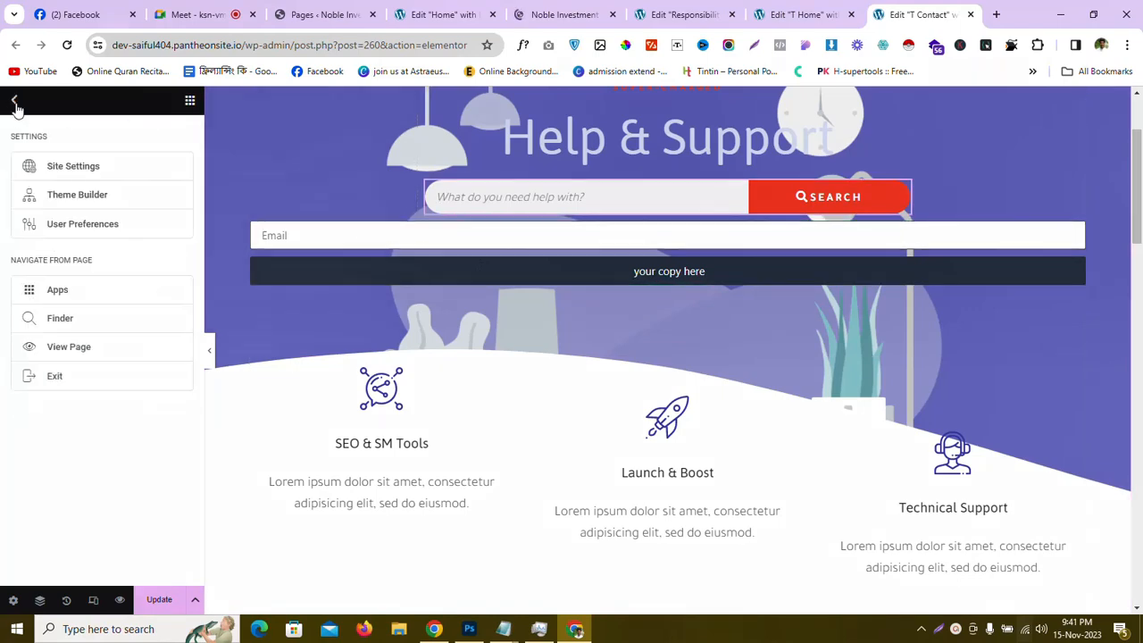
{"action": "left_click", "coordinate": [191, 101]}
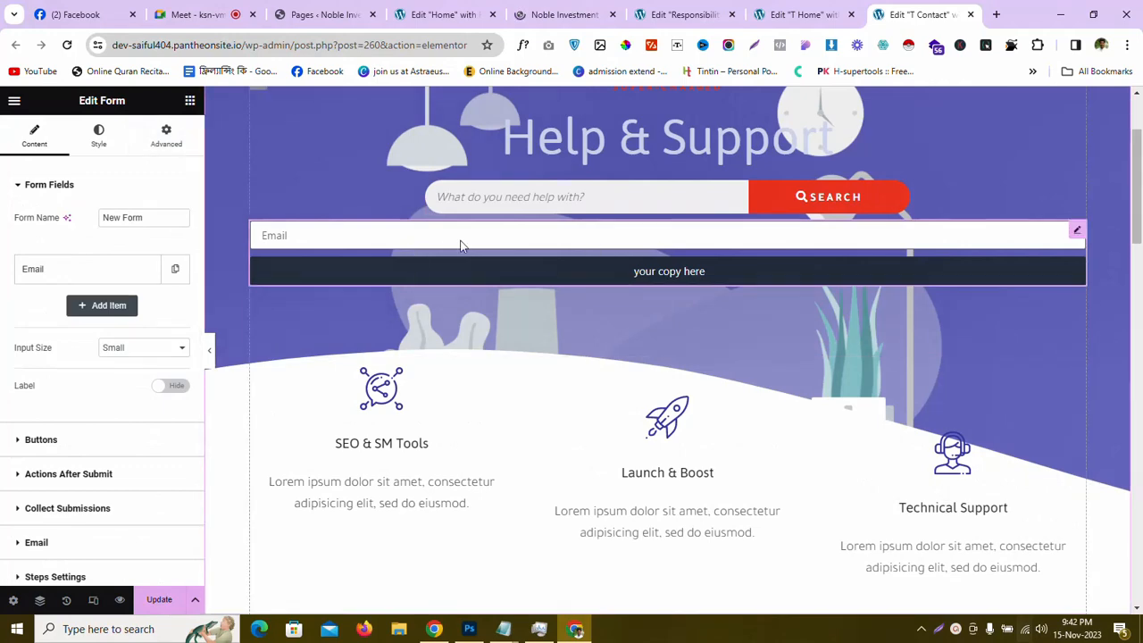
Add a second text field to the unlinked form on the T Contact page, with the placeholder Name
{"action": "scroll", "coordinate": [81, 258], "scroll_direction": "down", "scroll_amount": 2}
{"action": "scroll", "coordinate": [80, 258], "scroll_direction": "up", "scroll_amount": 2}
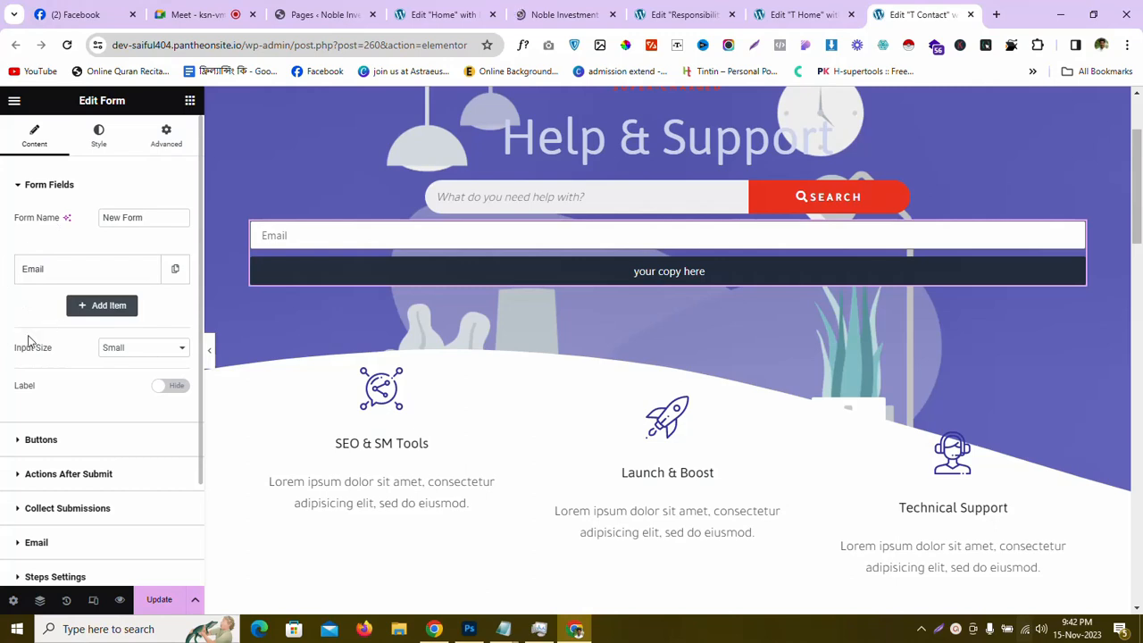
{"action": "scroll", "coordinate": [26, 342], "scroll_direction": "down", "scroll_amount": 2}
{"action": "scroll", "coordinate": [25, 344], "scroll_direction": "up", "scroll_amount": 2}
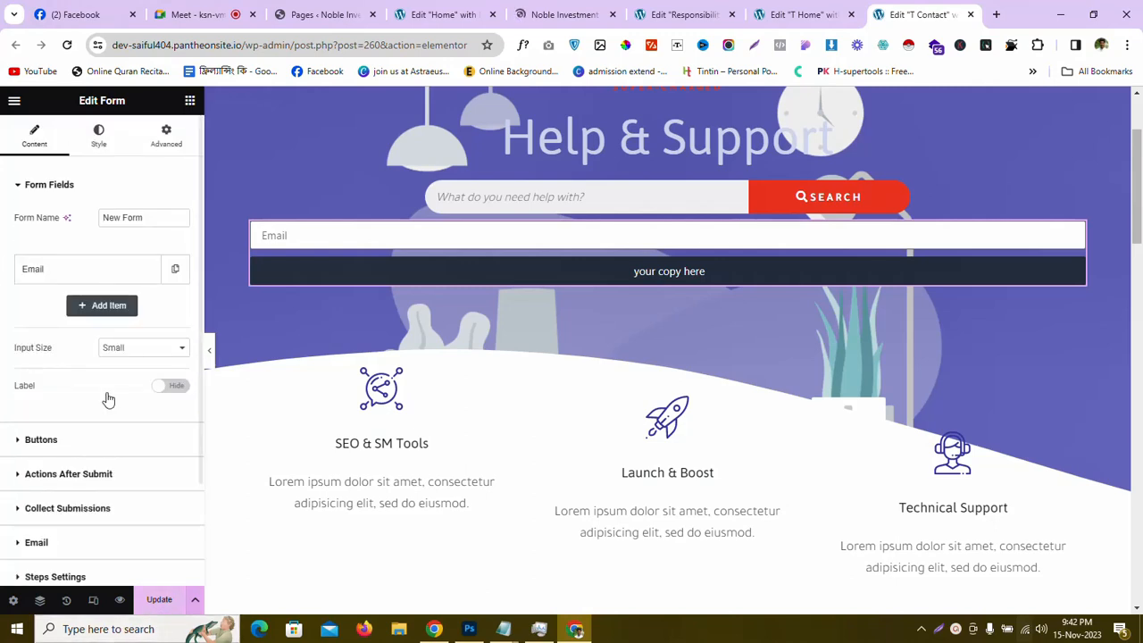
{"action": "left_click", "coordinate": [108, 305]}
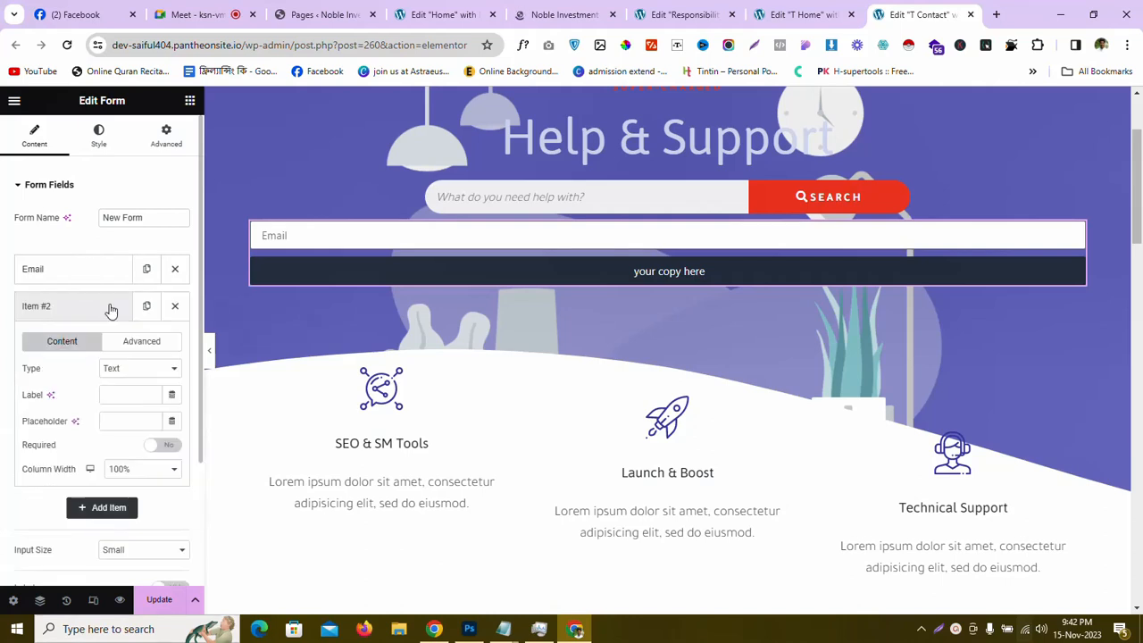
{"action": "left_click", "coordinate": [132, 394]}
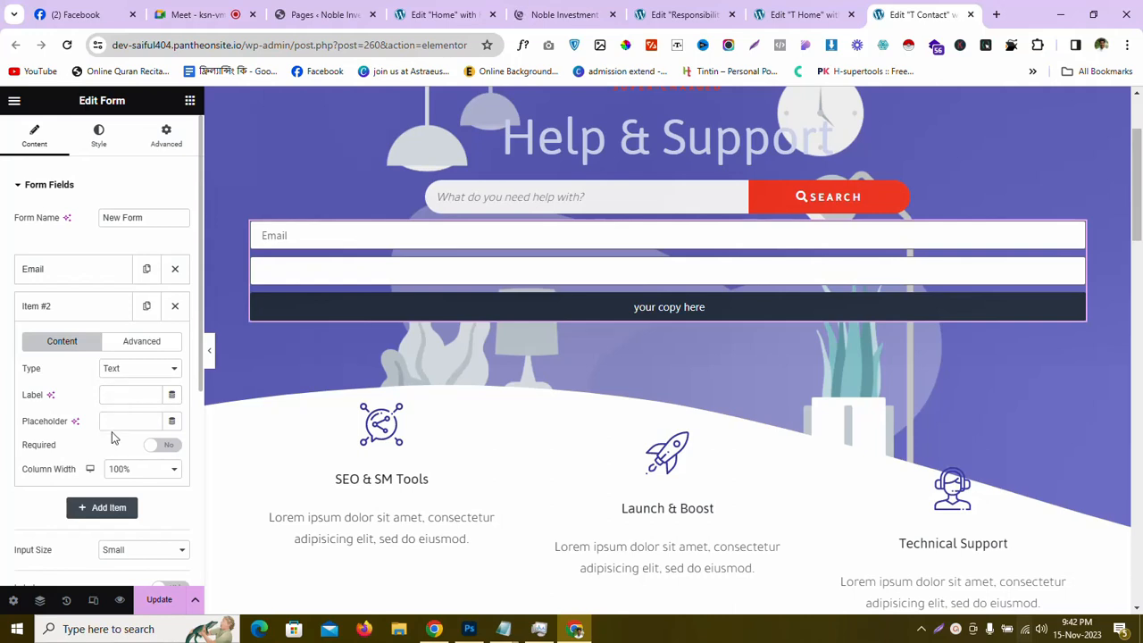
{"action": "left_click", "coordinate": [113, 421]}
{"action": "type", "text": "NAME"}
{"action": "key", "text": "BackSpace"}
{"action": "key", "text": "BackSpace"}
{"action": "key", "text": "BackSpace"}
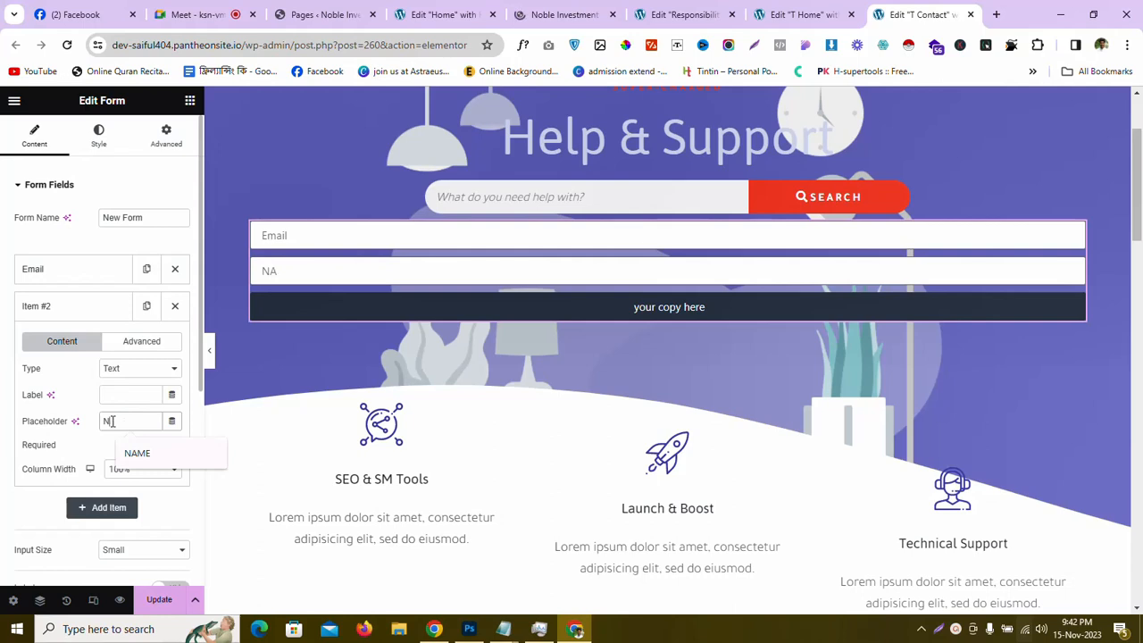
{"action": "type", "text": "ame"}
Move the Name field above the Email field in the form and update the T Contact page
{"action": "scroll", "coordinate": [84, 453], "scroll_direction": "down", "scroll_amount": 1}
{"action": "scroll", "coordinate": [84, 452], "scroll_direction": "down", "scroll_amount": 3}
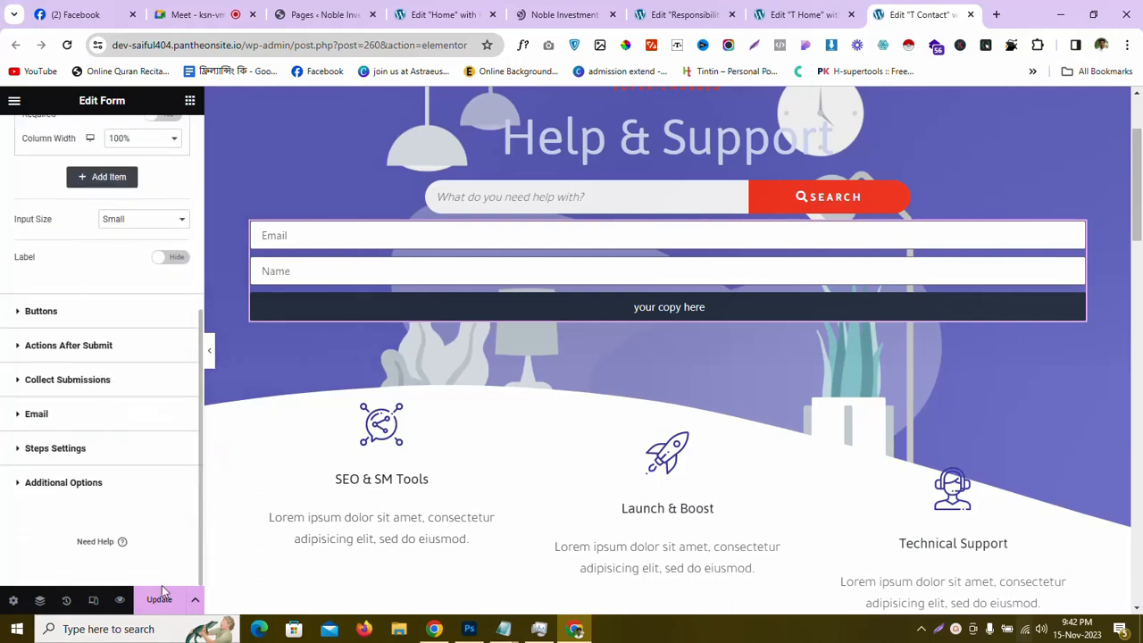
{"action": "scroll", "coordinate": [144, 475], "scroll_direction": "up", "scroll_amount": 4}
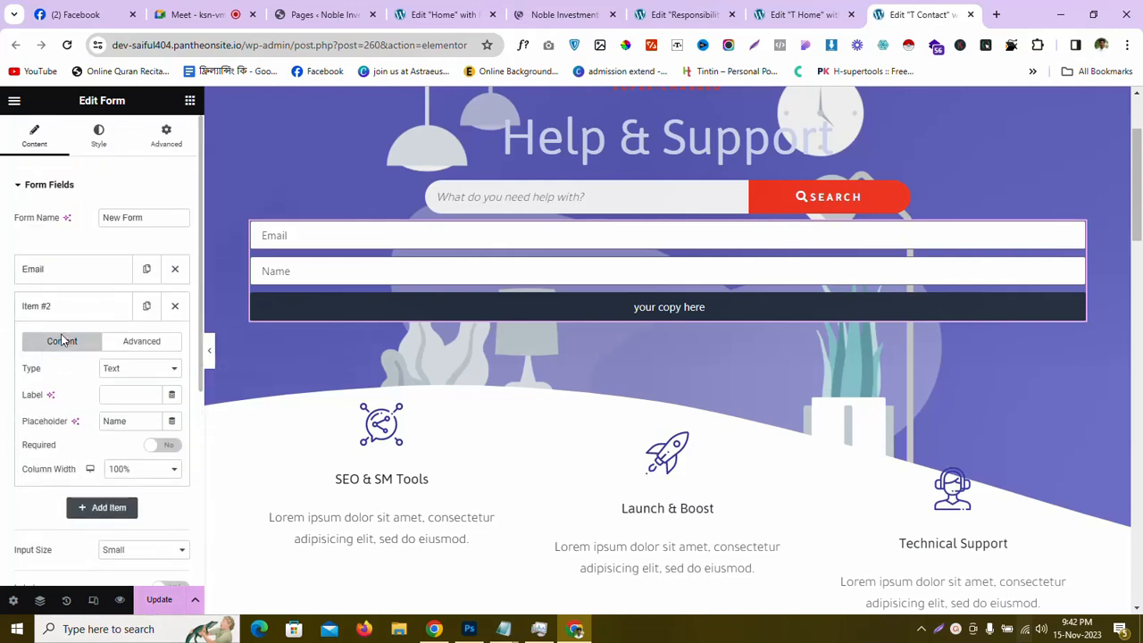
{"action": "left_click", "coordinate": [63, 308]}
{"action": "left_click_drag", "start_coordinate": [63, 308], "coordinate": [70, 266]}
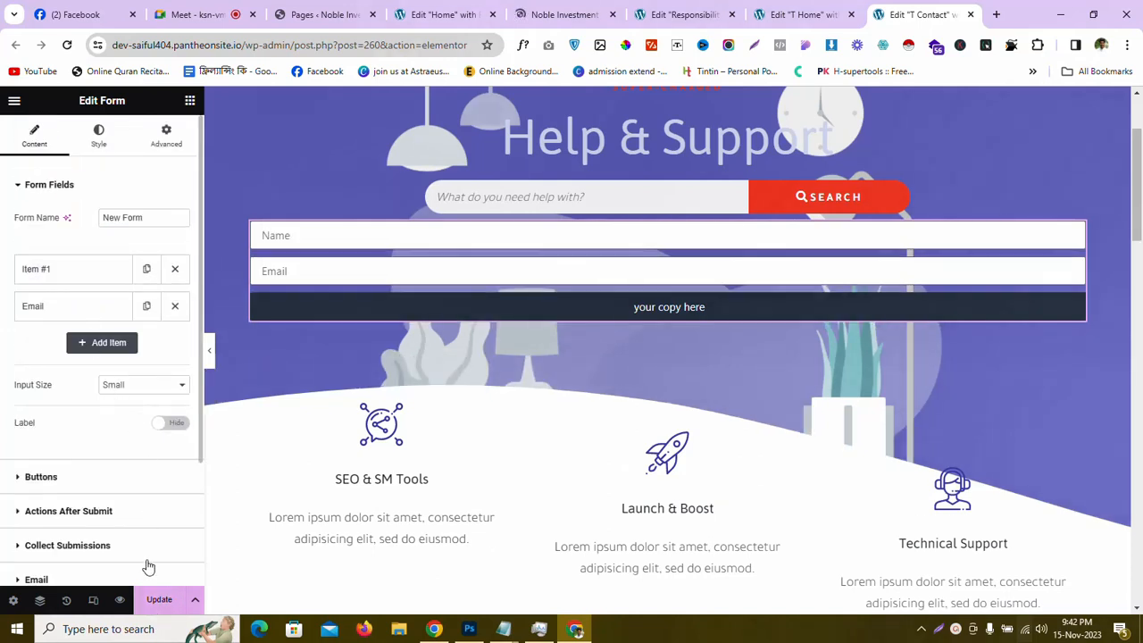
{"action": "left_click", "coordinate": [154, 601]}
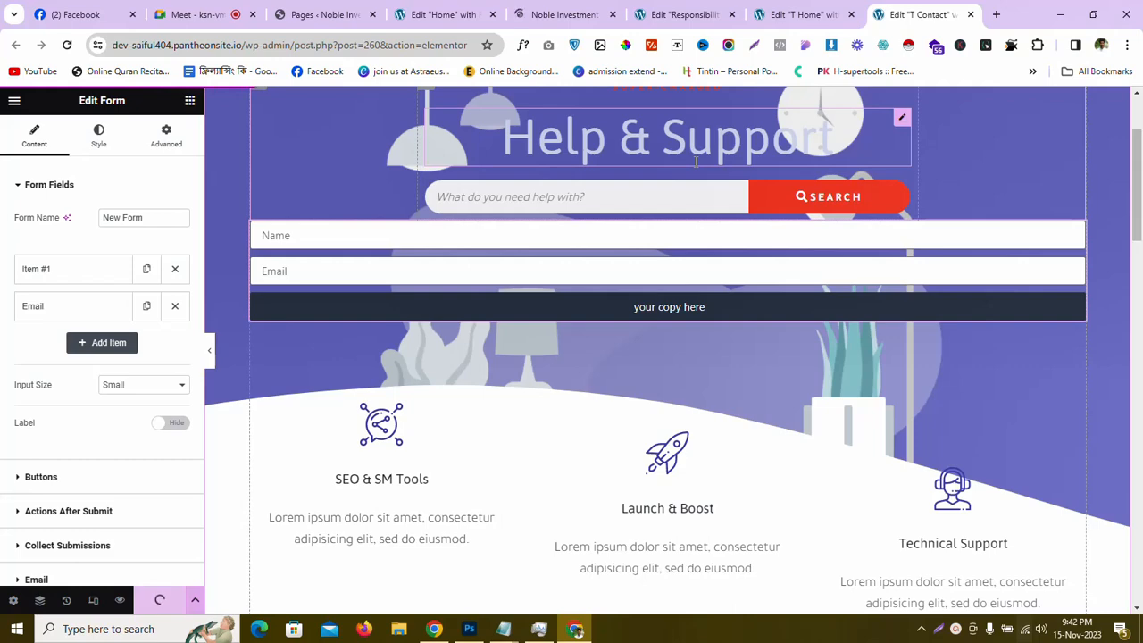
{"action": "scroll", "coordinate": [696, 162], "scroll_direction": "up", "scroll_amount": 3}
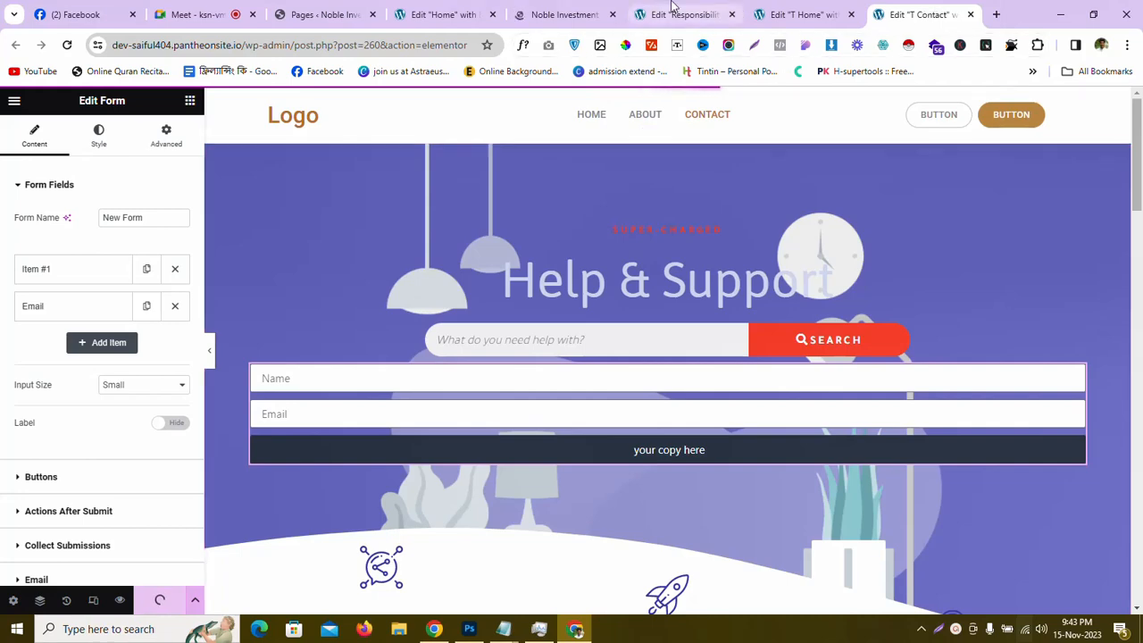
Check the newsletter form on the Home page by returning to its editor and opening a fresh preview
{"action": "left_click", "coordinate": [582, 12]}
{"action": "left_click", "coordinate": [877, 11]}
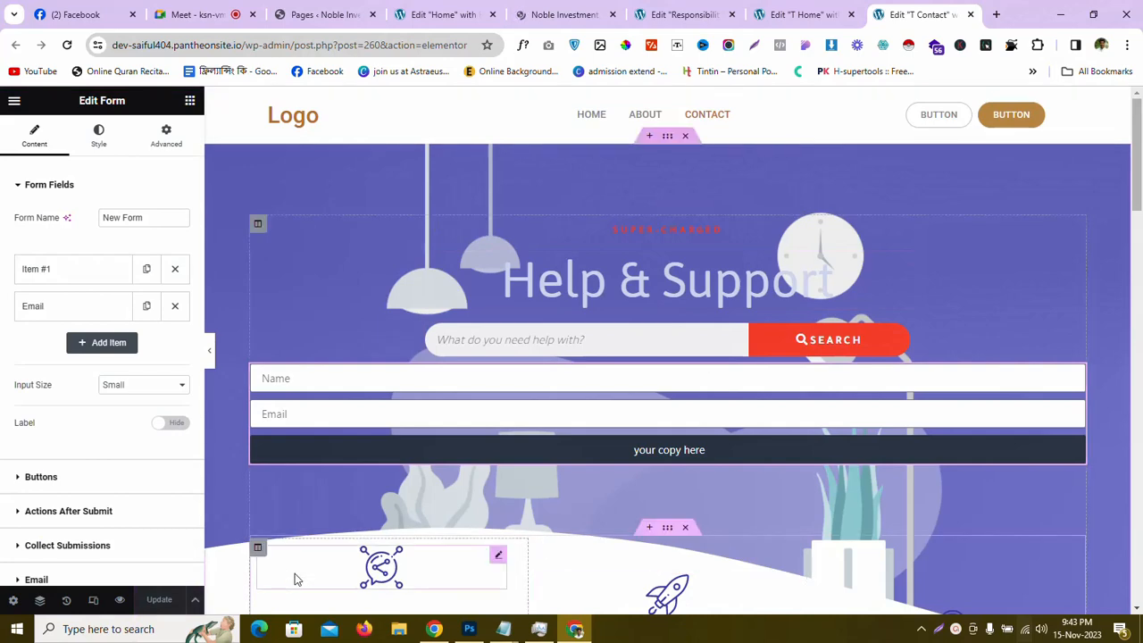
{"action": "left_click", "coordinate": [539, 7]}
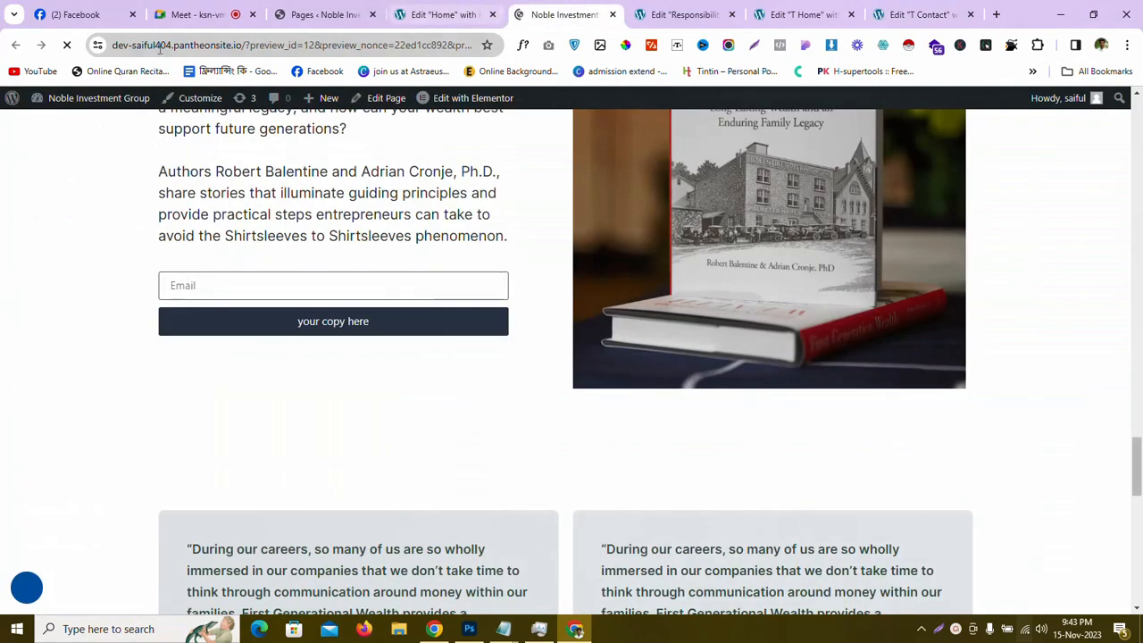
{"action": "left_click", "coordinate": [408, 7]}
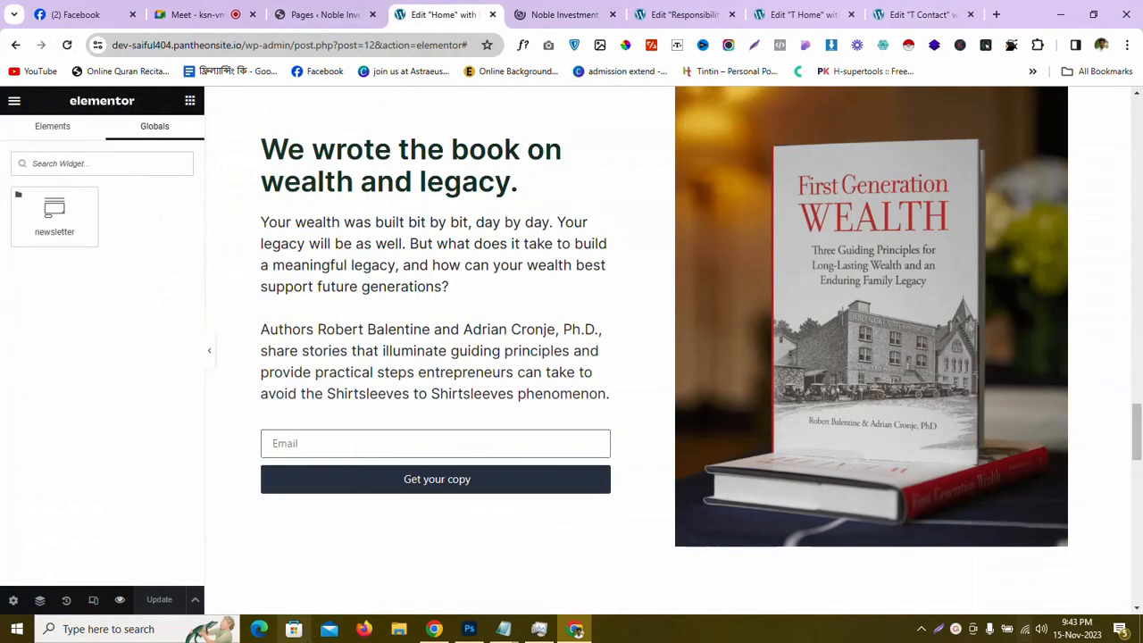
{"action": "left_click", "coordinate": [119, 601]}
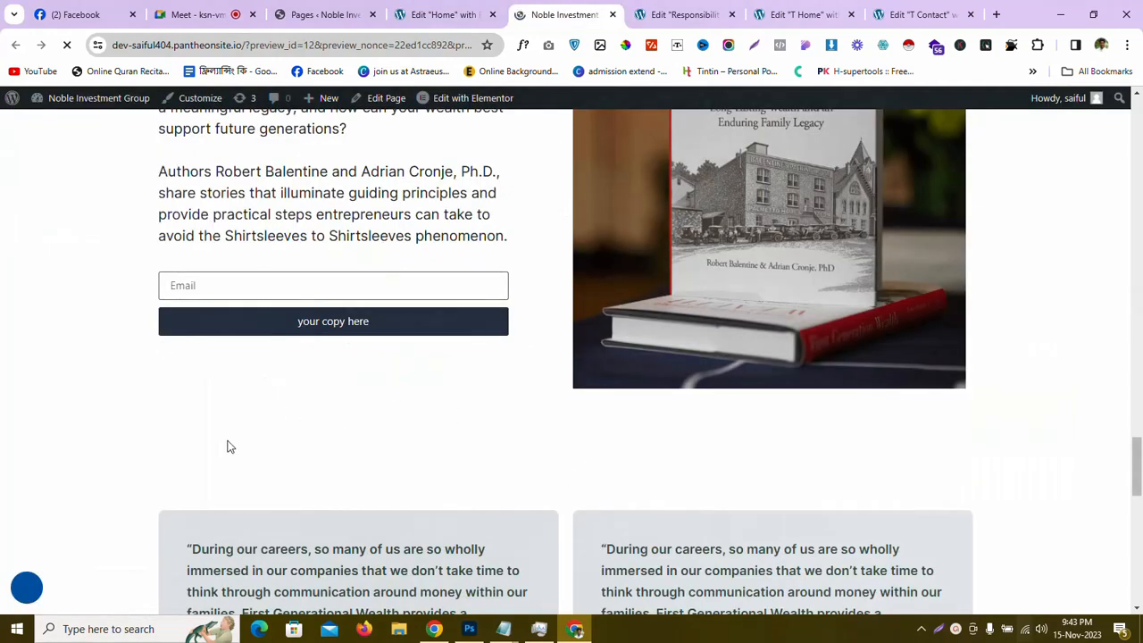